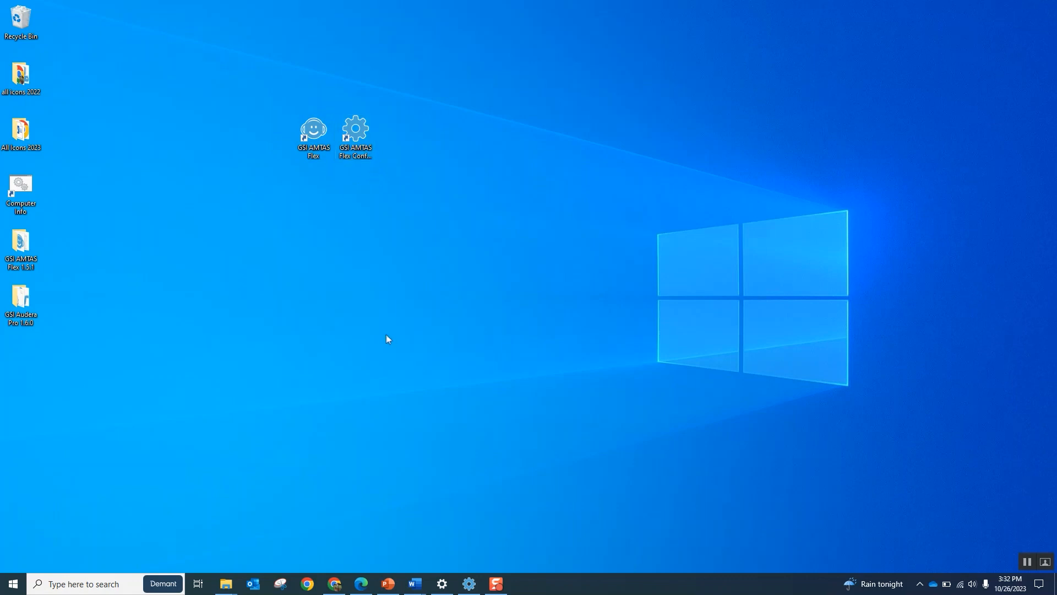
Switch to the GSI AMTAS Flex Config App and filter the reports by Audiologist, by Patient, and back to All.
{"action": "left_click", "coordinate": [468, 583]}
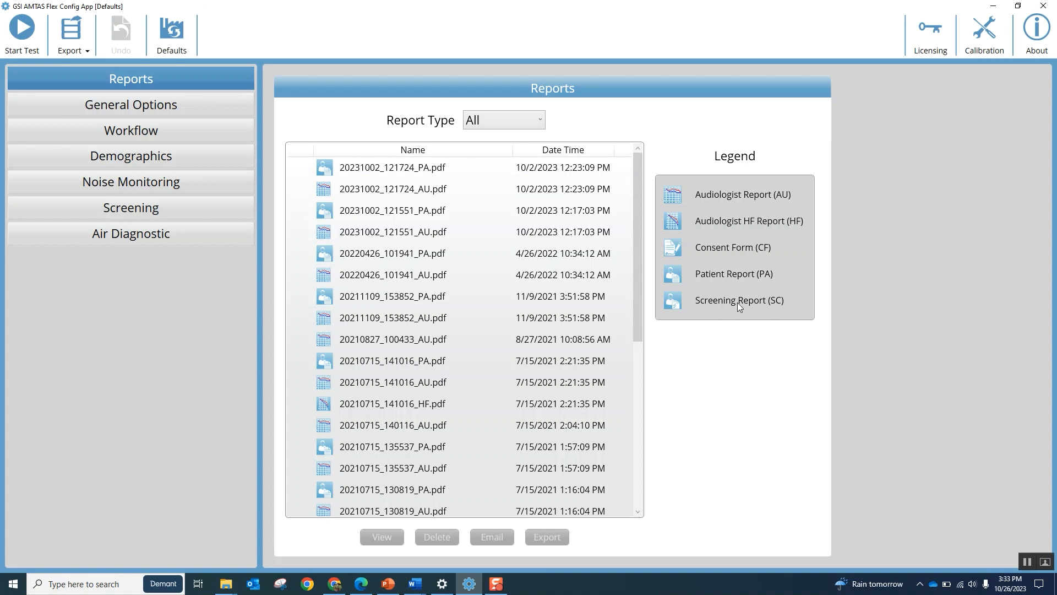
{"action": "left_click", "coordinate": [540, 121]}
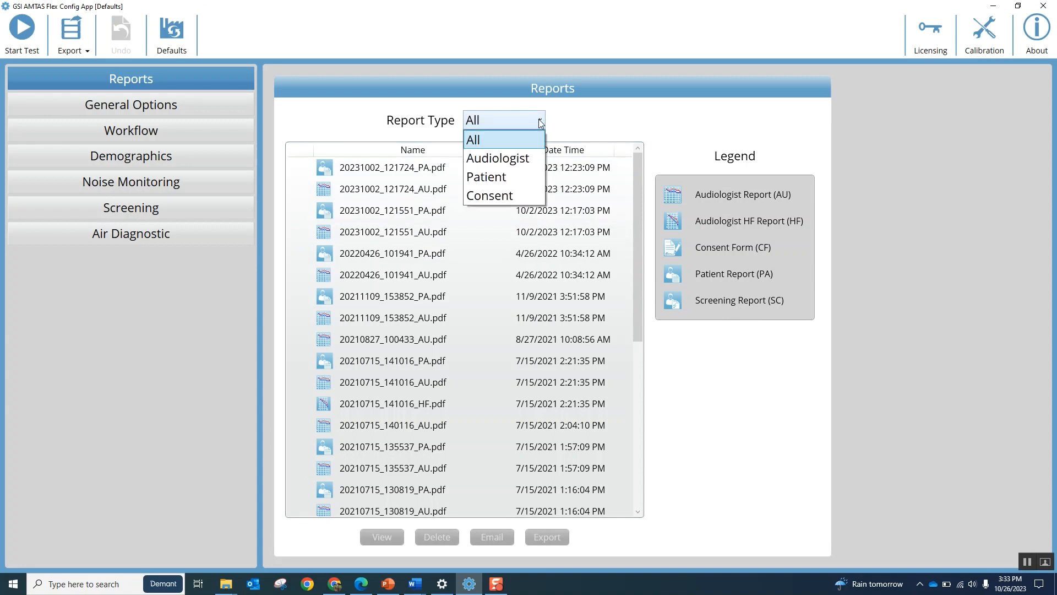
{"action": "left_click", "coordinate": [517, 157]}
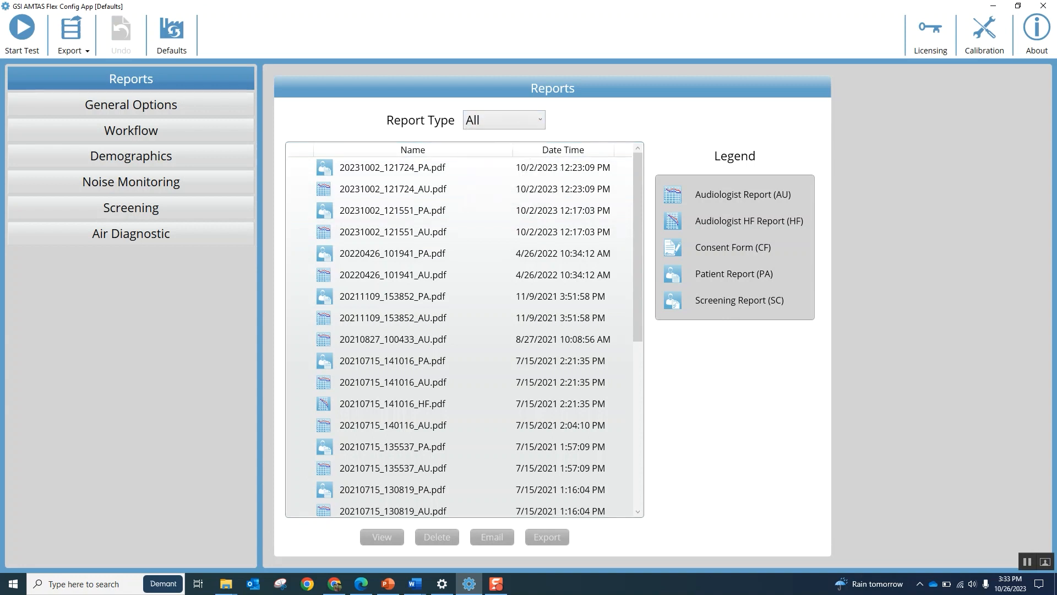
{"action": "left_click", "coordinate": [526, 119]}
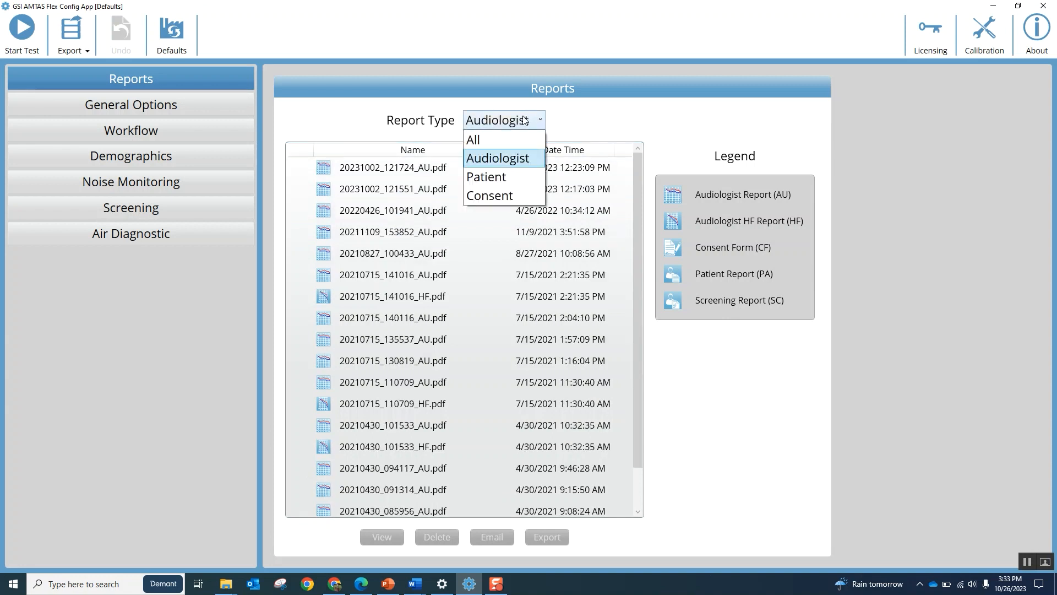
{"action": "left_click", "coordinate": [506, 177]}
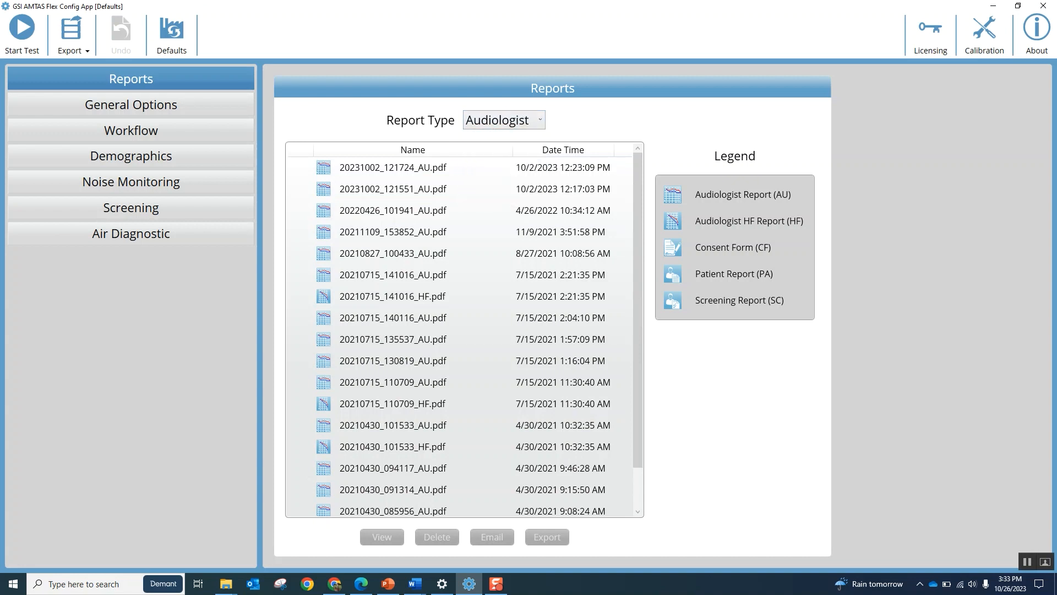
{"action": "left_click", "coordinate": [516, 117]}
{"action": "left_click", "coordinate": [510, 136]}
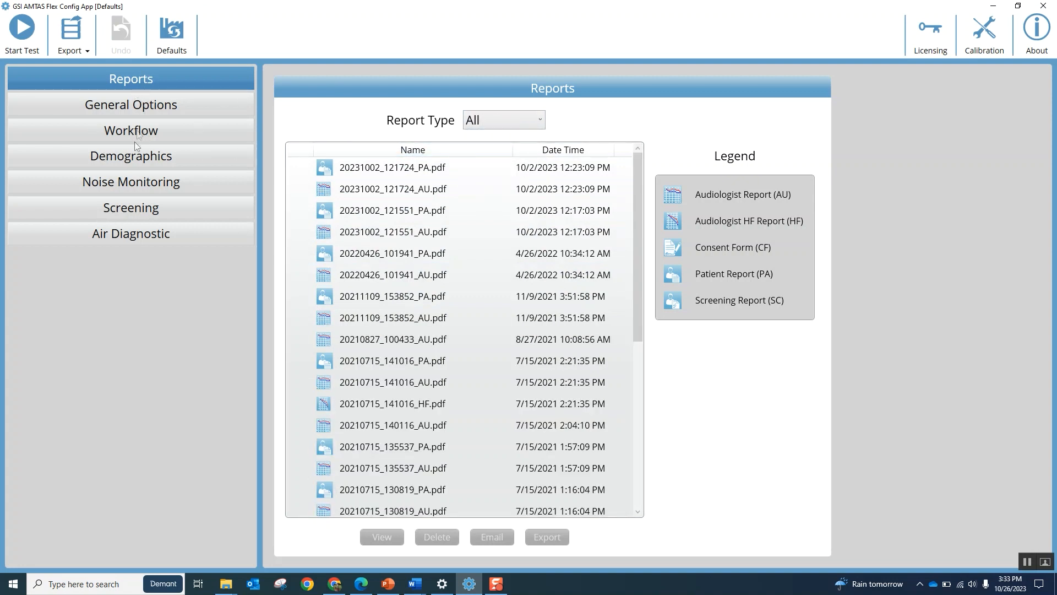
Examine the display languages offered in the General Options, keeping English.
{"action": "left_click", "coordinate": [164, 109]}
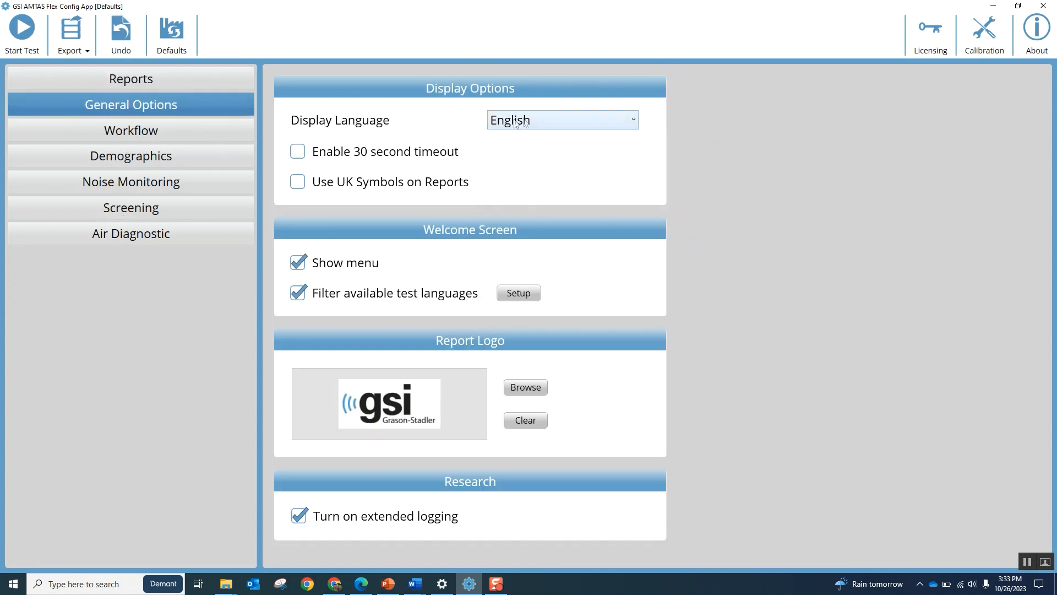
{"action": "left_click", "coordinate": [557, 127]}
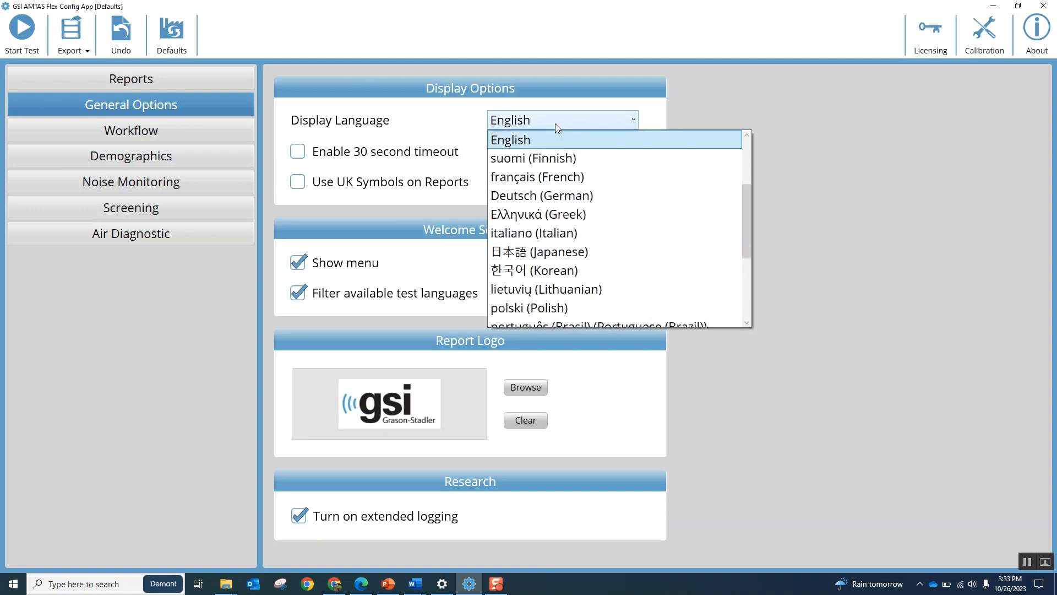
{"action": "left_click", "coordinate": [727, 92]}
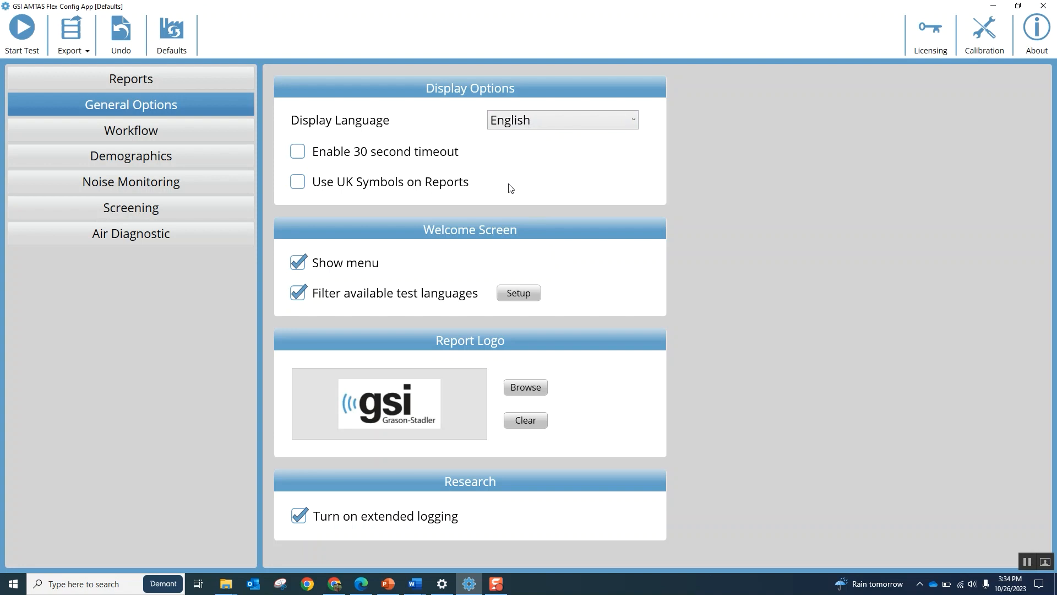
Add Portuguese (Portugal) to the selected test languages for the welcome screen and save the selection.
{"action": "left_click", "coordinate": [517, 296]}
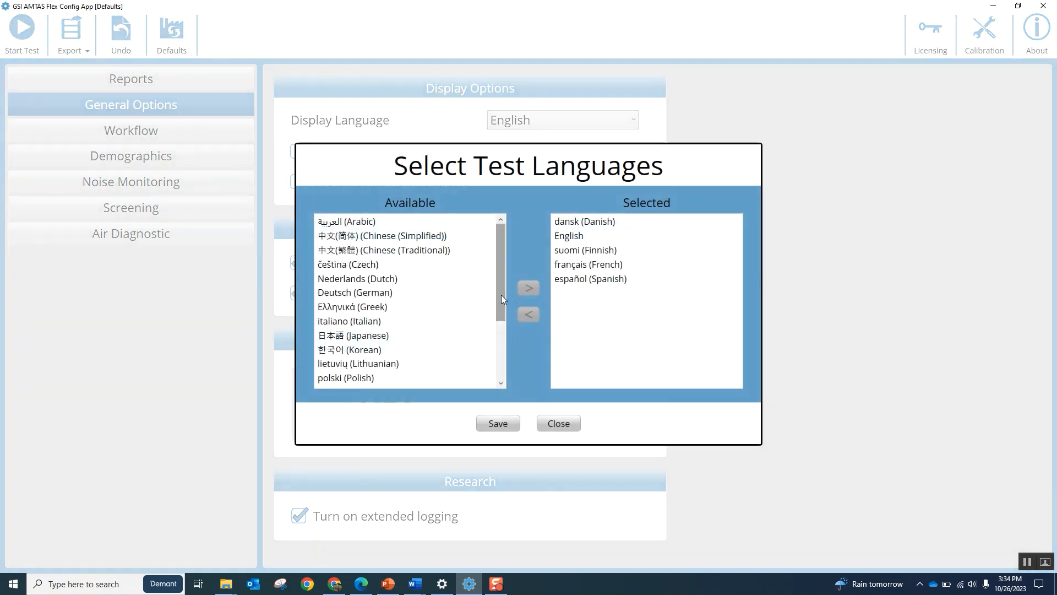
{"action": "left_click_drag", "start_coordinate": [501, 295], "coordinate": [507, 386]}
{"action": "left_click", "coordinate": [394, 307]}
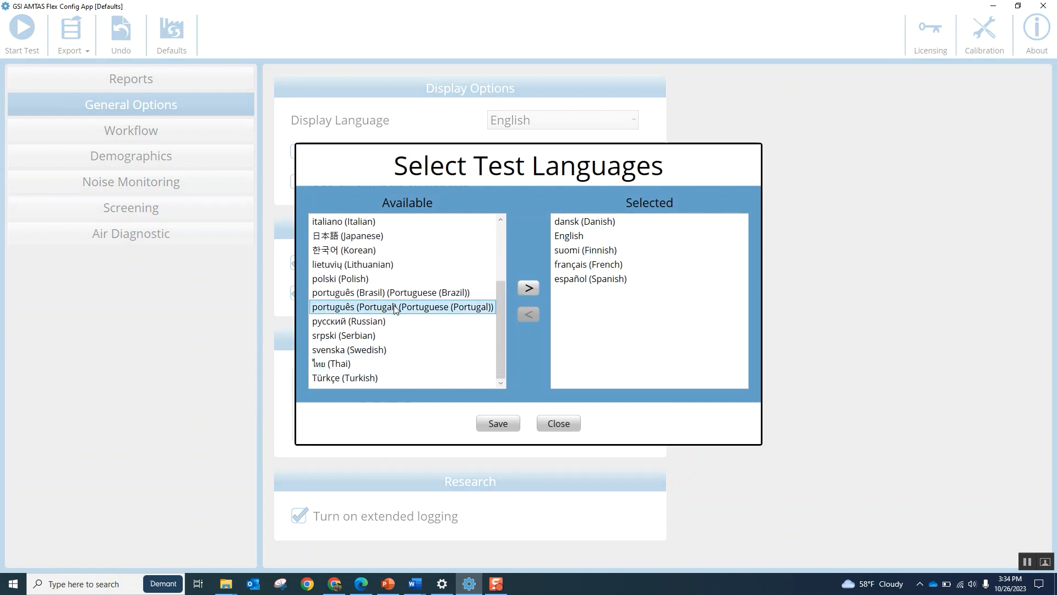
{"action": "left_click", "coordinate": [527, 286]}
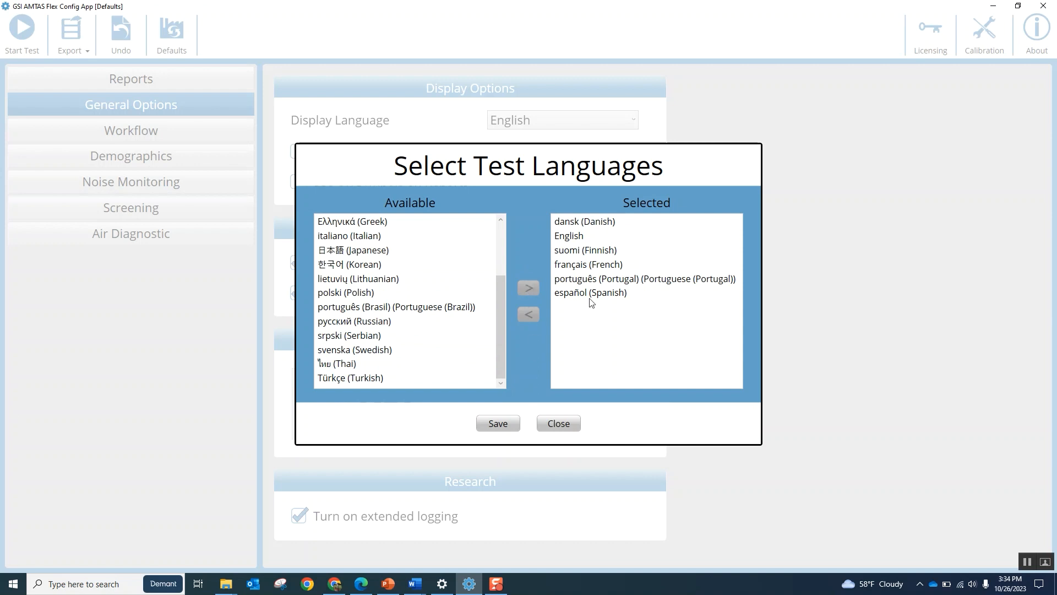
{"action": "left_click", "coordinate": [499, 424]}
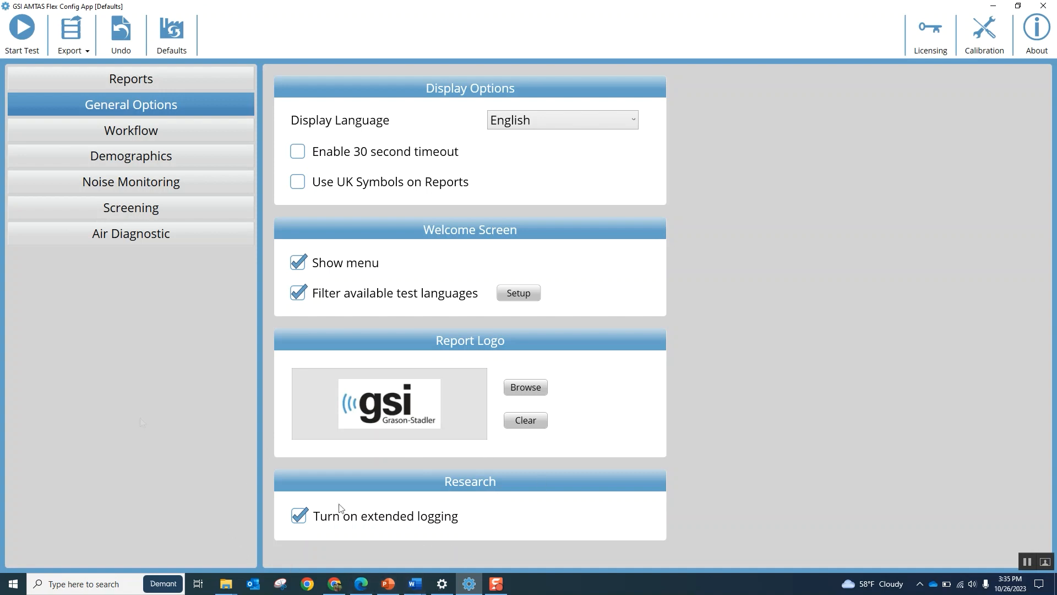
Open the consent form setup in the Workflow settings, read through the form text, and close it.
{"action": "left_click", "coordinate": [166, 130]}
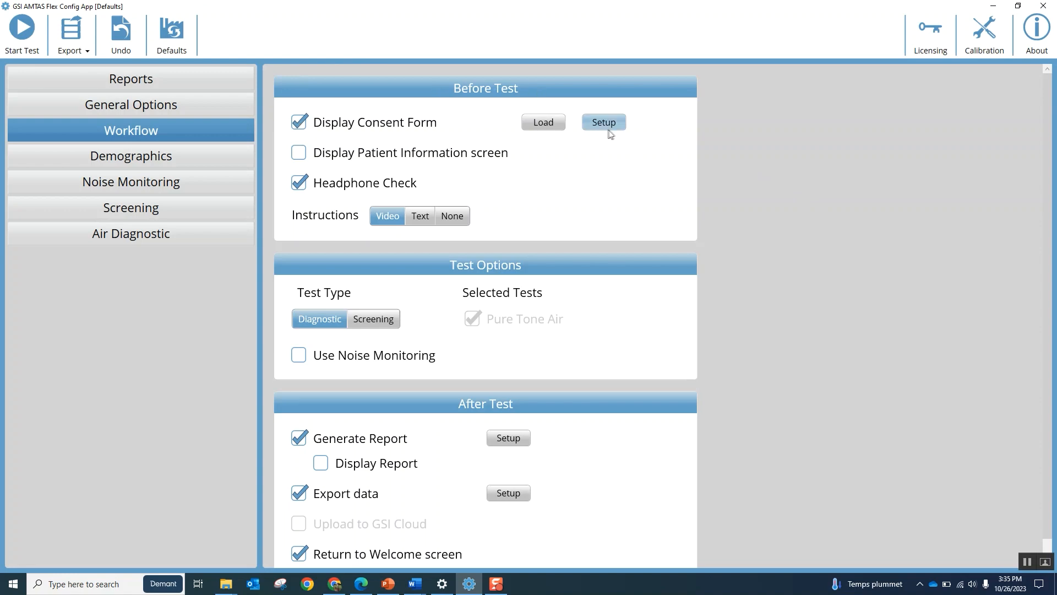
{"action": "left_click", "coordinate": [554, 127]}
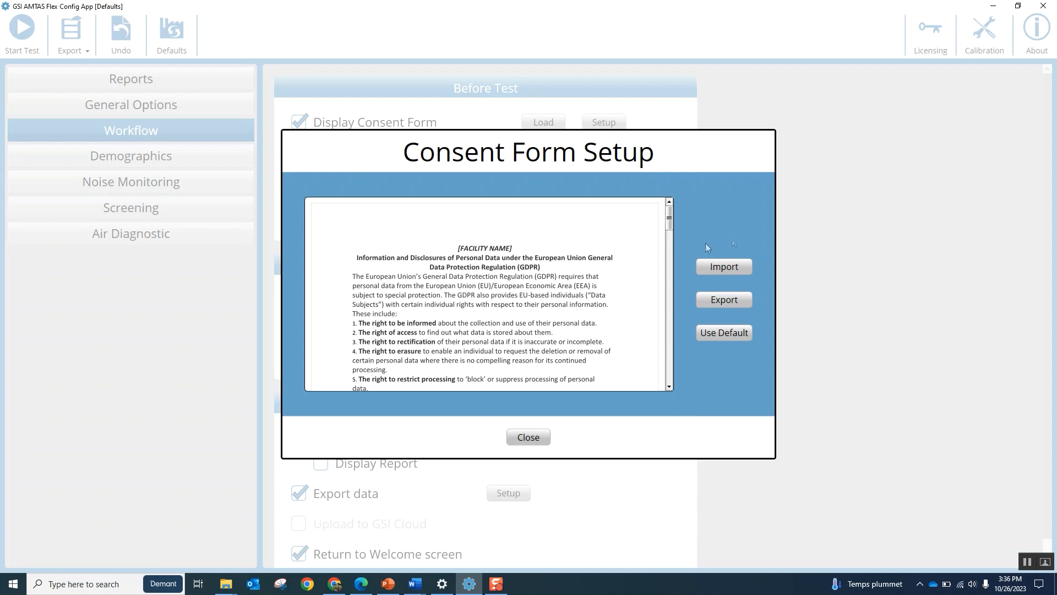
{"action": "left_click_drag", "start_coordinate": [669, 223], "coordinate": [672, 390]}
{"action": "left_click_drag", "start_coordinate": [695, 253], "coordinate": [697, 252]}
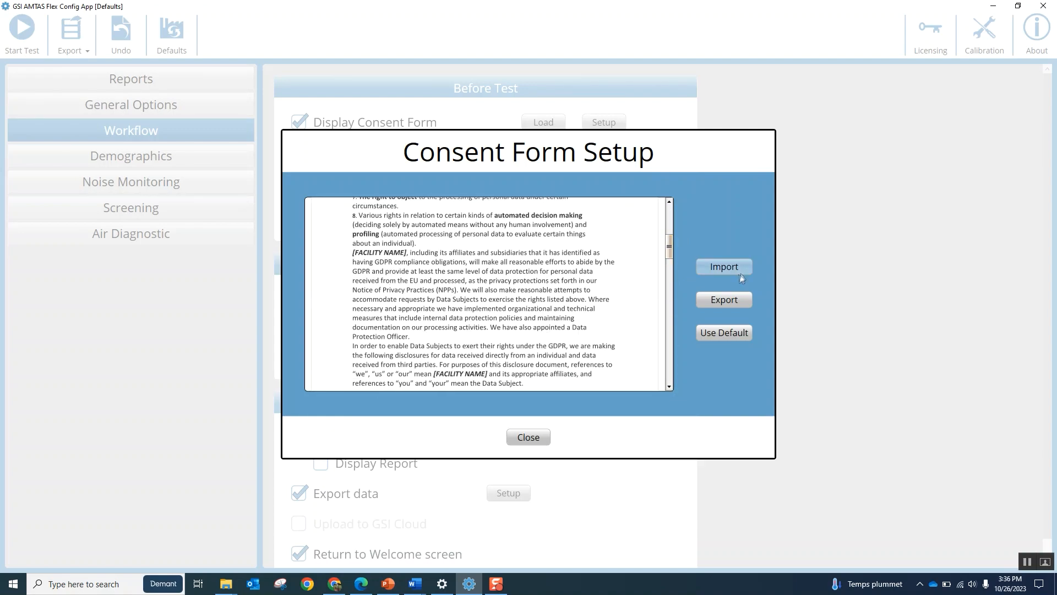
{"action": "left_click", "coordinate": [532, 435]}
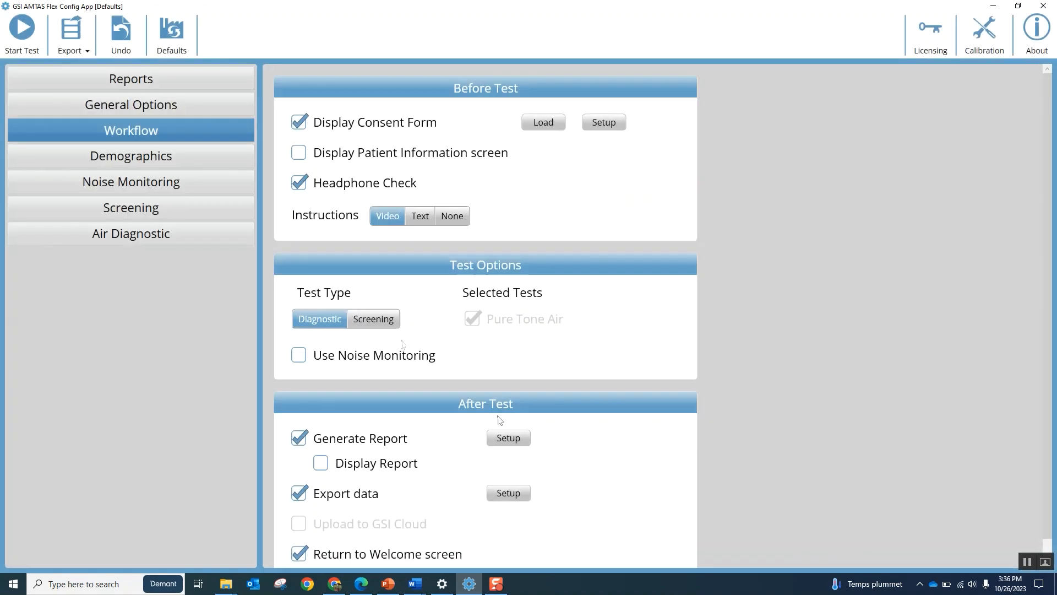
Enable the Patient Information screen before the test and make Phone Number a required field, leaving Email not required.
{"action": "left_click", "coordinate": [297, 156]}
{"action": "left_click", "coordinate": [145, 158]}
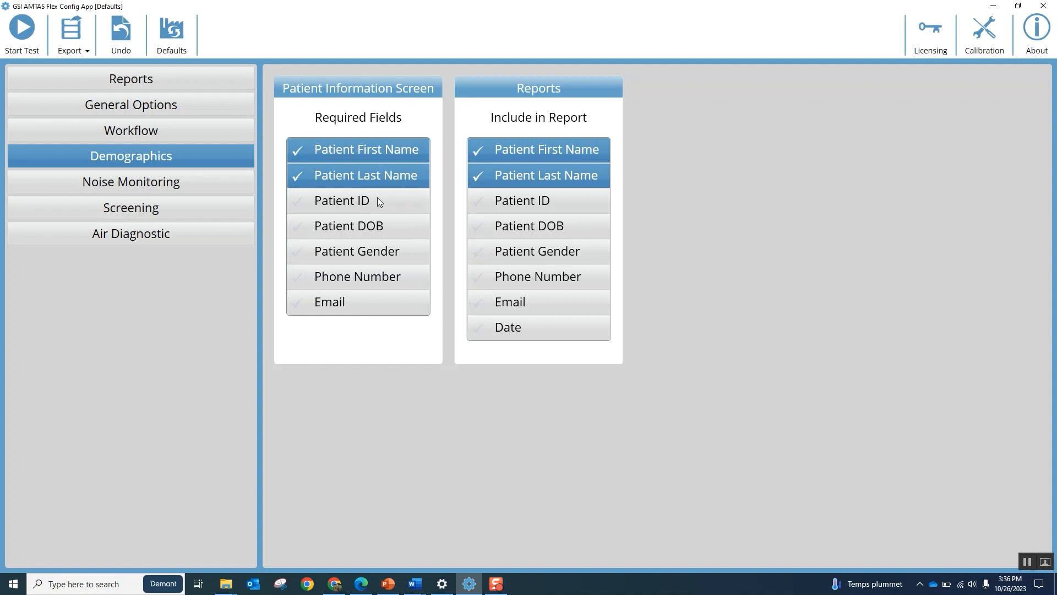
{"action": "left_click", "coordinate": [372, 282]}
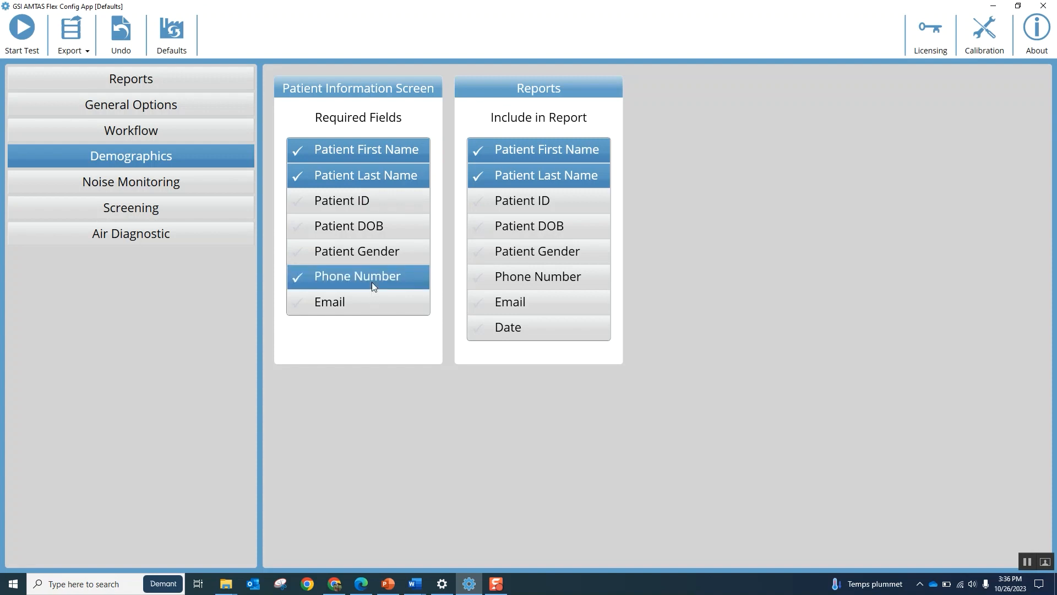
{"action": "left_click", "coordinate": [369, 310]}
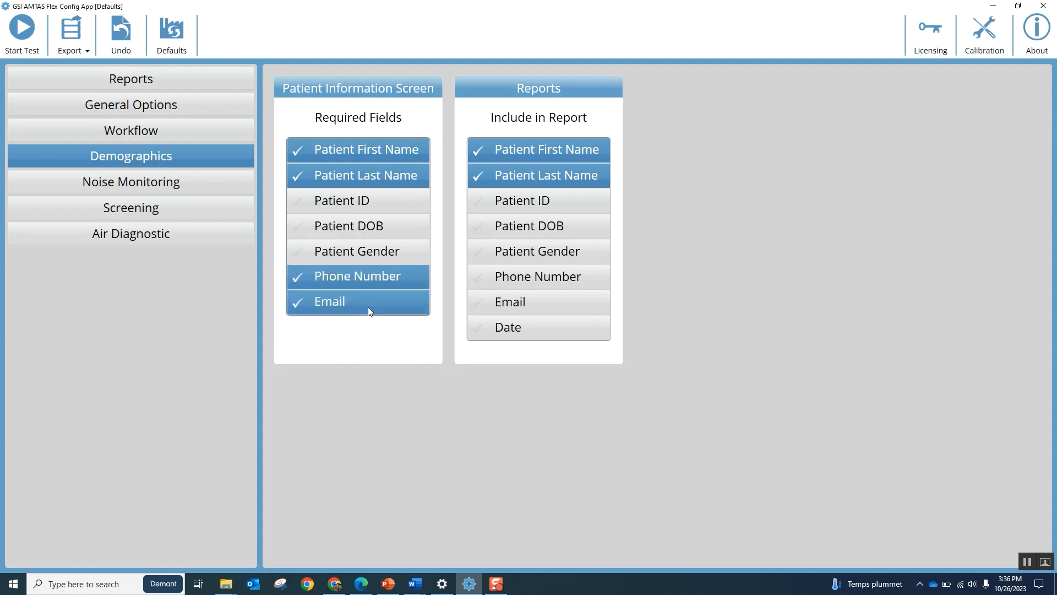
{"action": "left_click", "coordinate": [367, 306]}
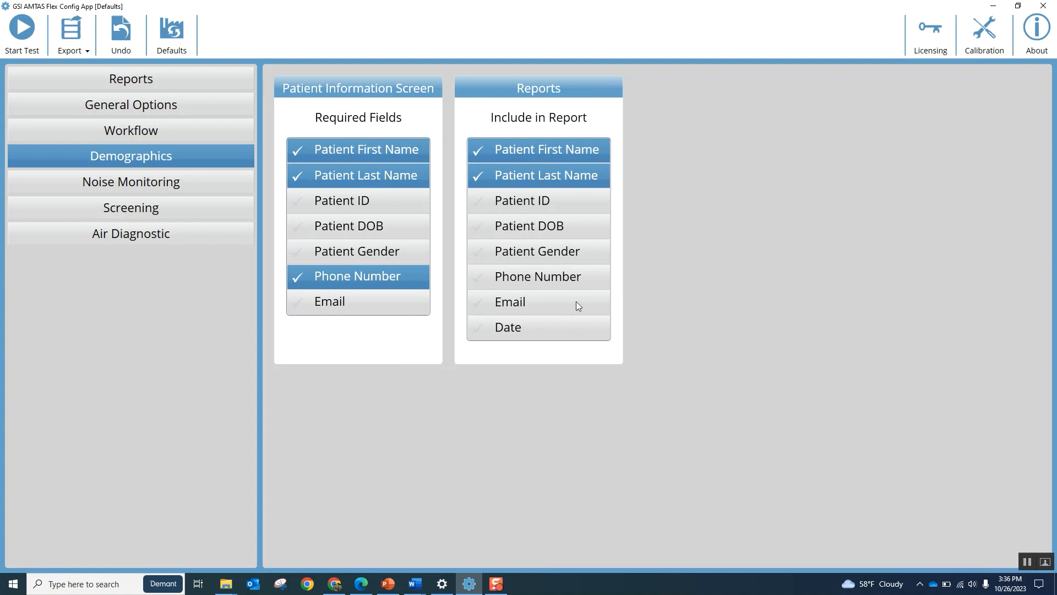
Enable Use Noise Monitoring in the workflow's test options and check the headphone and microphone calibration information.
{"action": "left_click", "coordinate": [129, 129]}
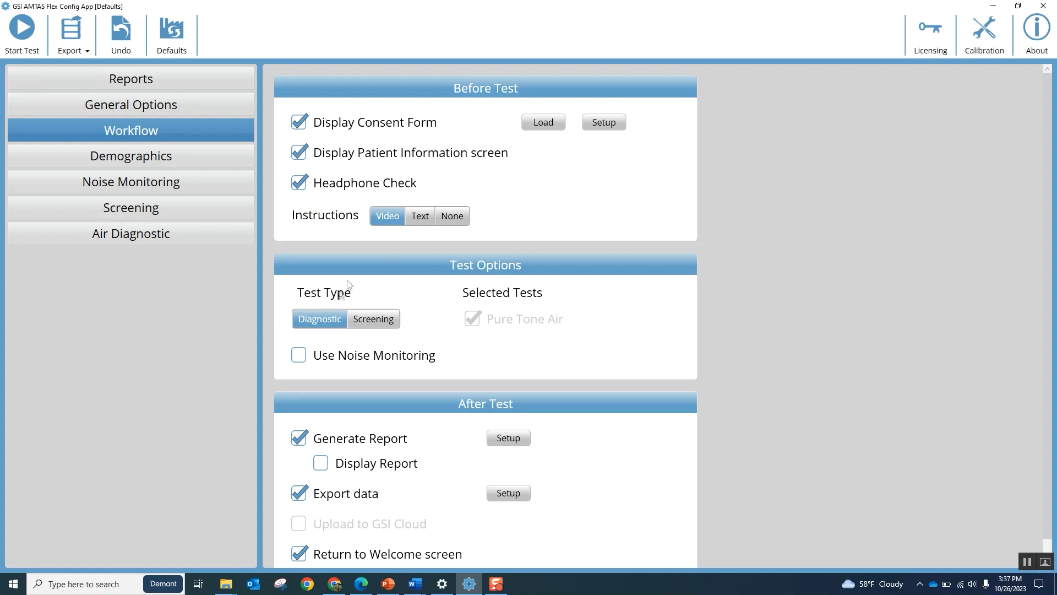
{"action": "scroll", "coordinate": [494, 303], "scroll_direction": "down", "scroll_amount": 1}
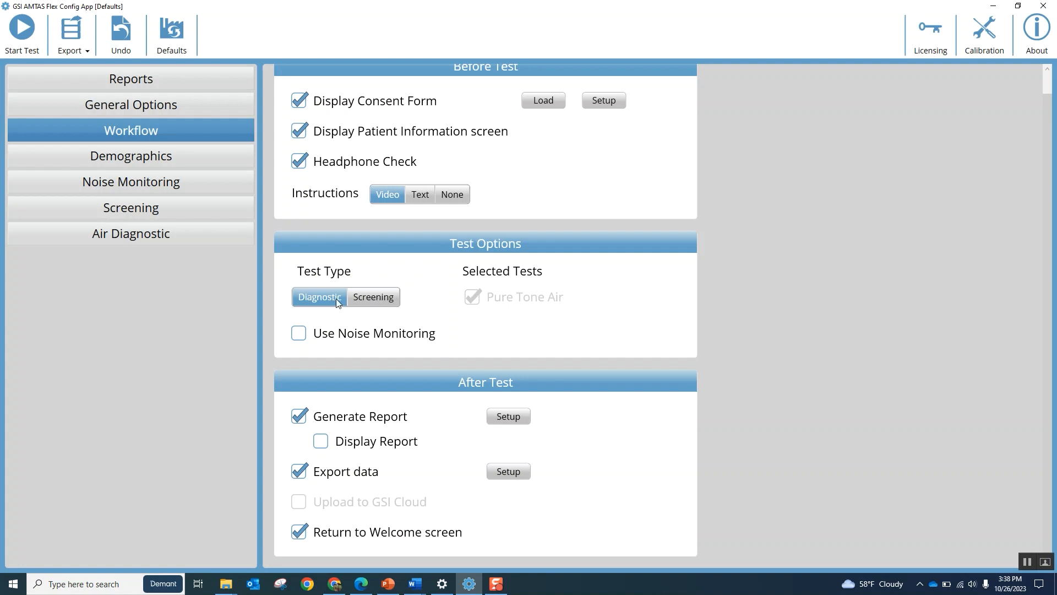
{"action": "left_click", "coordinate": [303, 338]}
{"action": "left_click", "coordinate": [981, 33]}
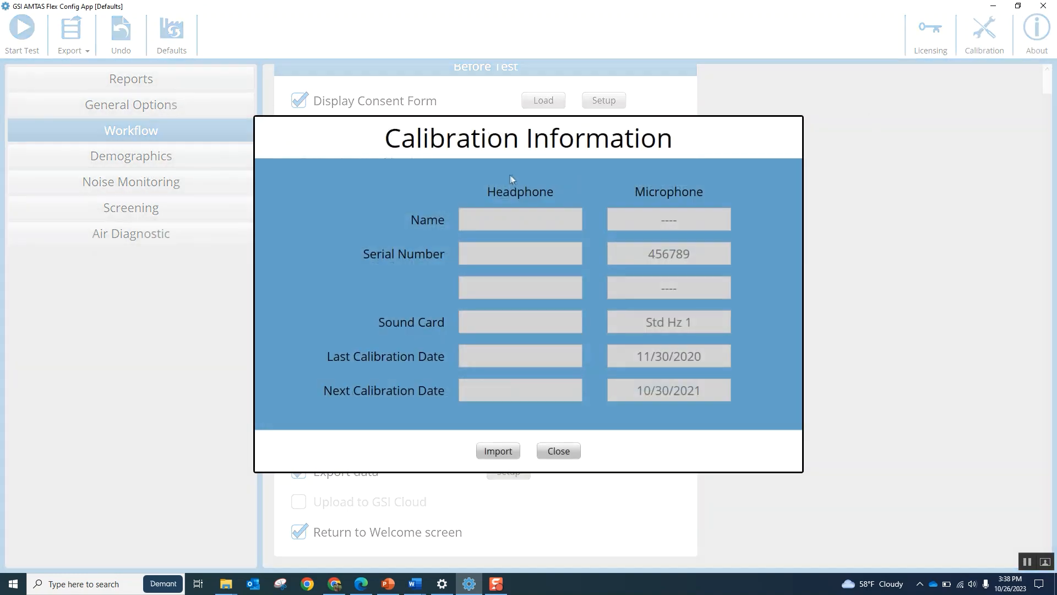
{"action": "left_click", "coordinate": [566, 451]}
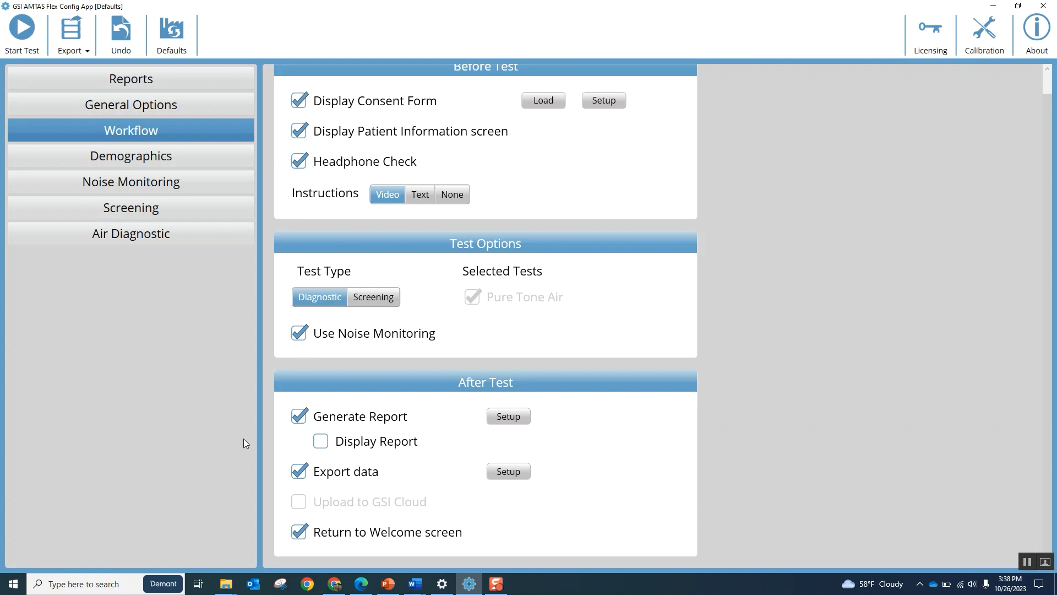
Review the file name setups for generated reports and exported data, switching the Display Report option on and back off.
{"action": "left_click", "coordinate": [517, 419]}
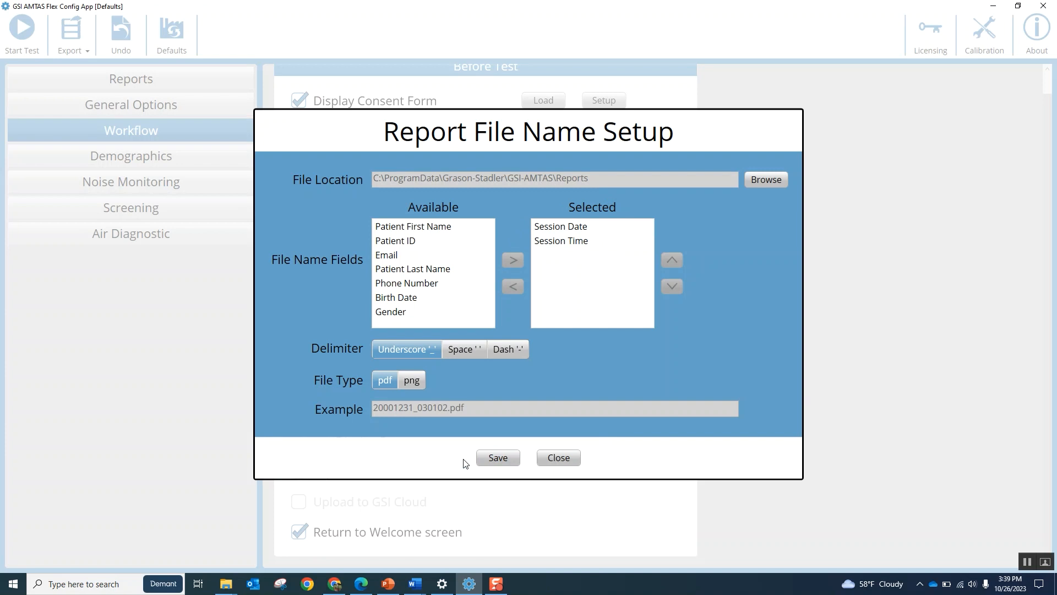
{"action": "left_click", "coordinate": [563, 464]}
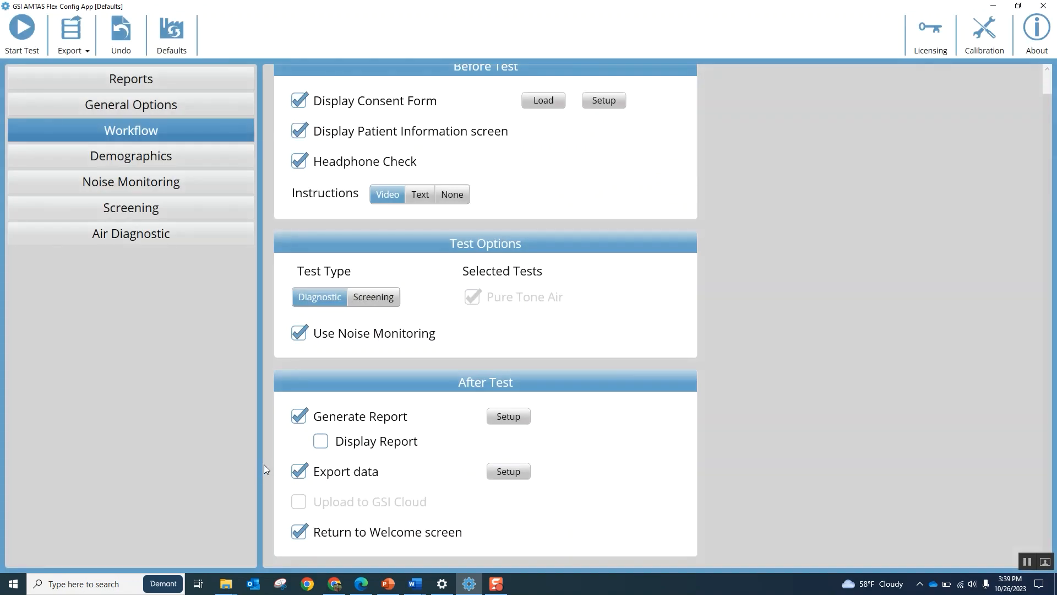
{"action": "left_click", "coordinate": [319, 443]}
{"action": "left_click", "coordinate": [322, 444]}
{"action": "left_click", "coordinate": [514, 472]}
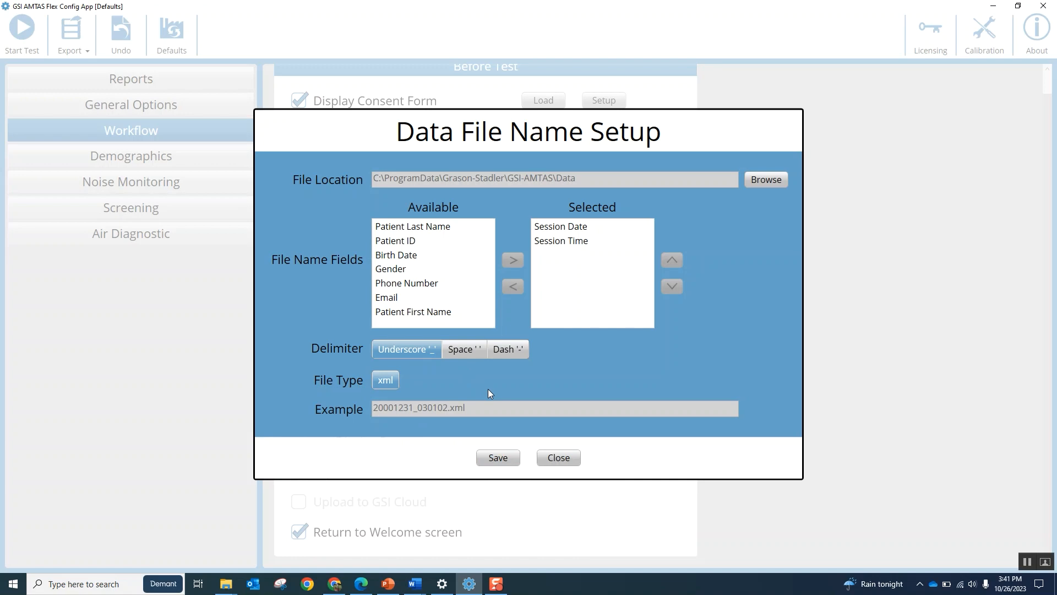
{"action": "left_click", "coordinate": [547, 458]}
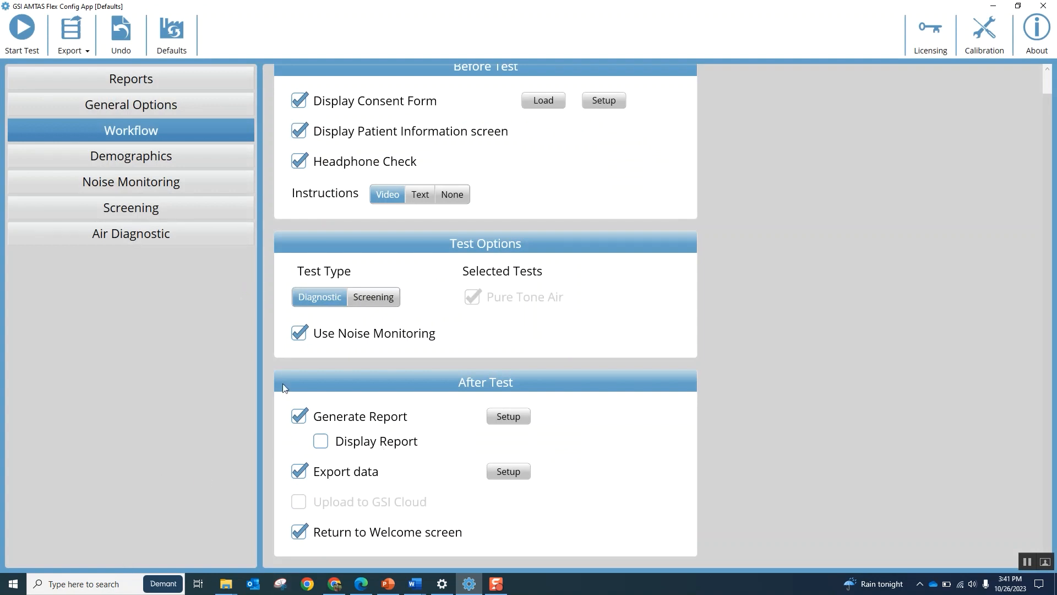
Run an ambient noise check in the Noise Monitoring settings and compare the OSHA and ANSI maximum background levels, ending on ANSI.
{"action": "left_click", "coordinate": [133, 159]}
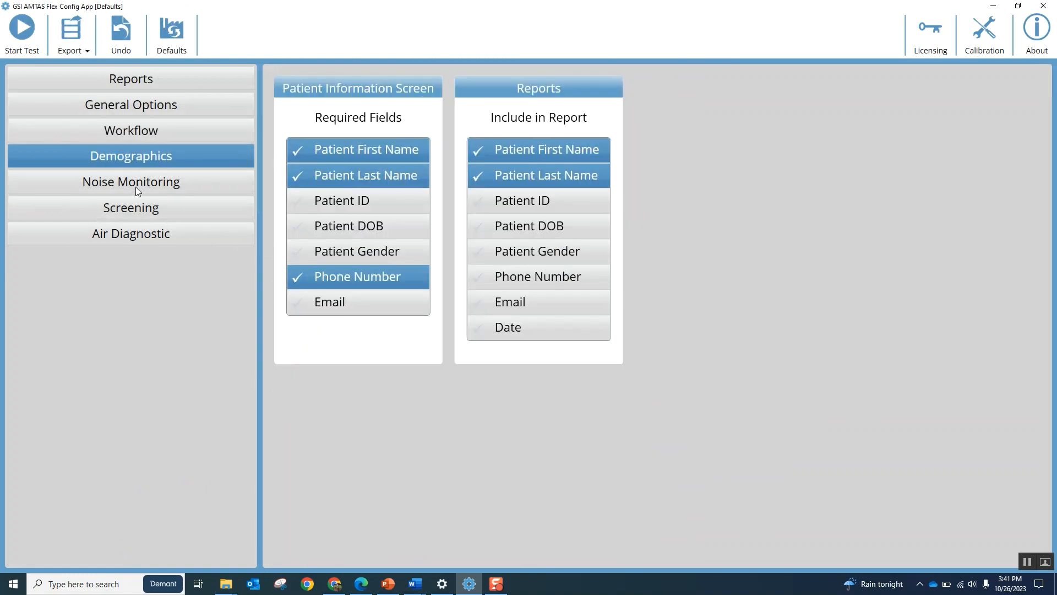
{"action": "left_click", "coordinate": [135, 187]}
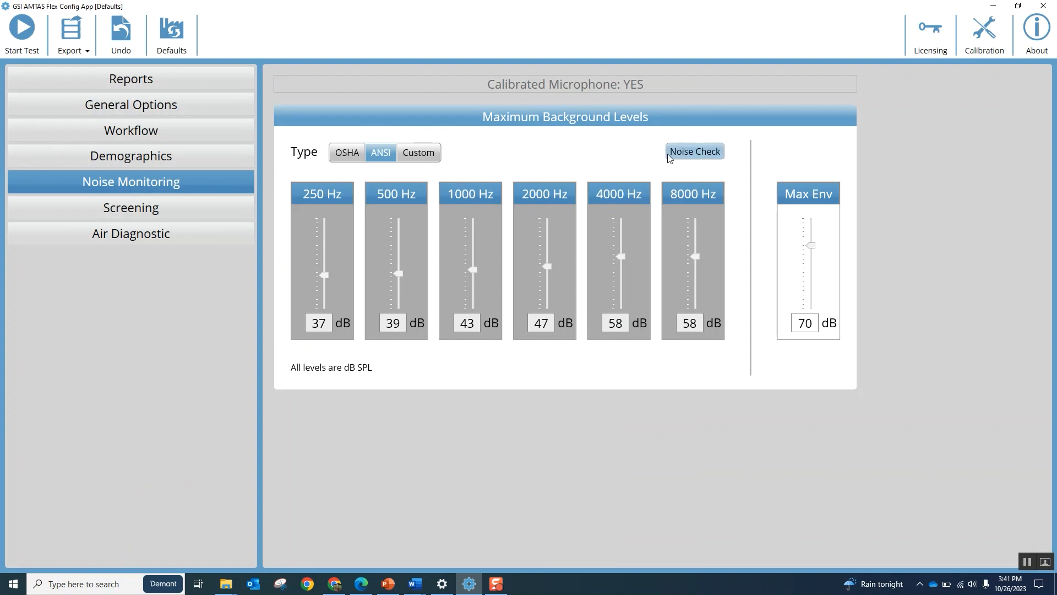
{"action": "left_click", "coordinate": [693, 155]}
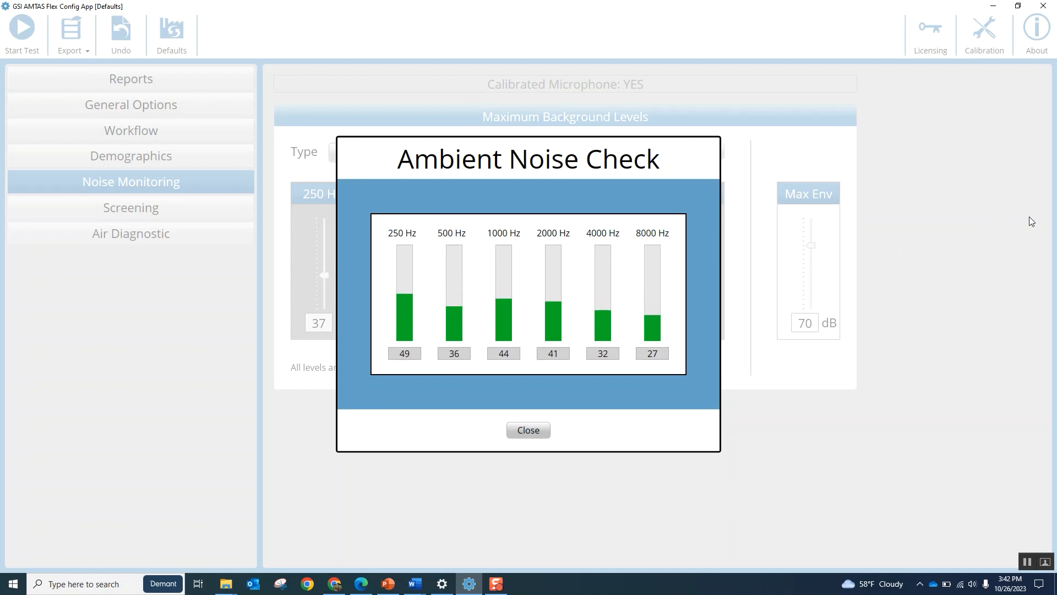
{"action": "left_click", "coordinate": [532, 430]}
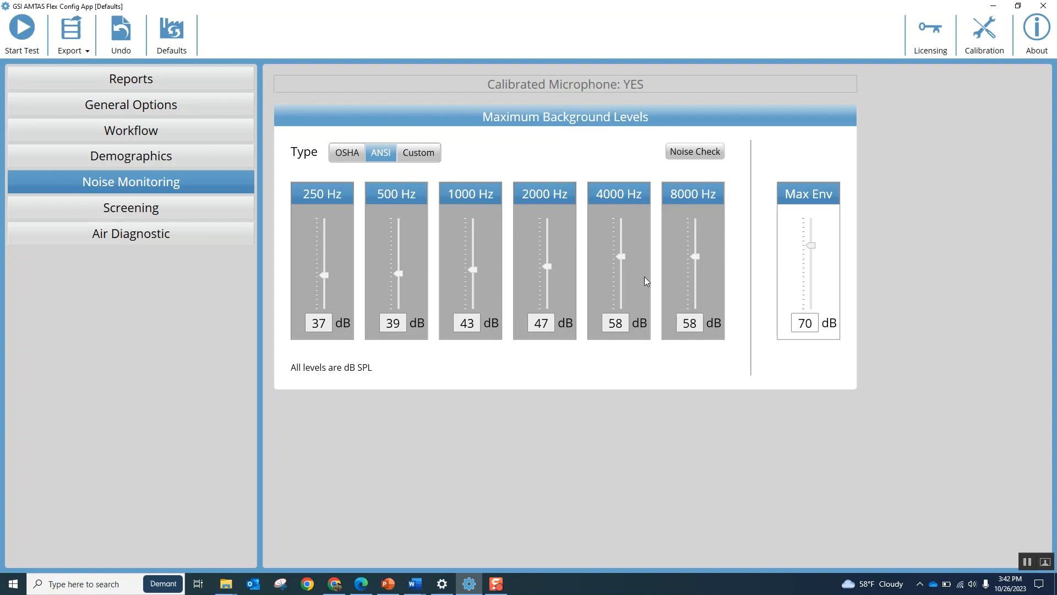
{"action": "left_click", "coordinate": [352, 154]}
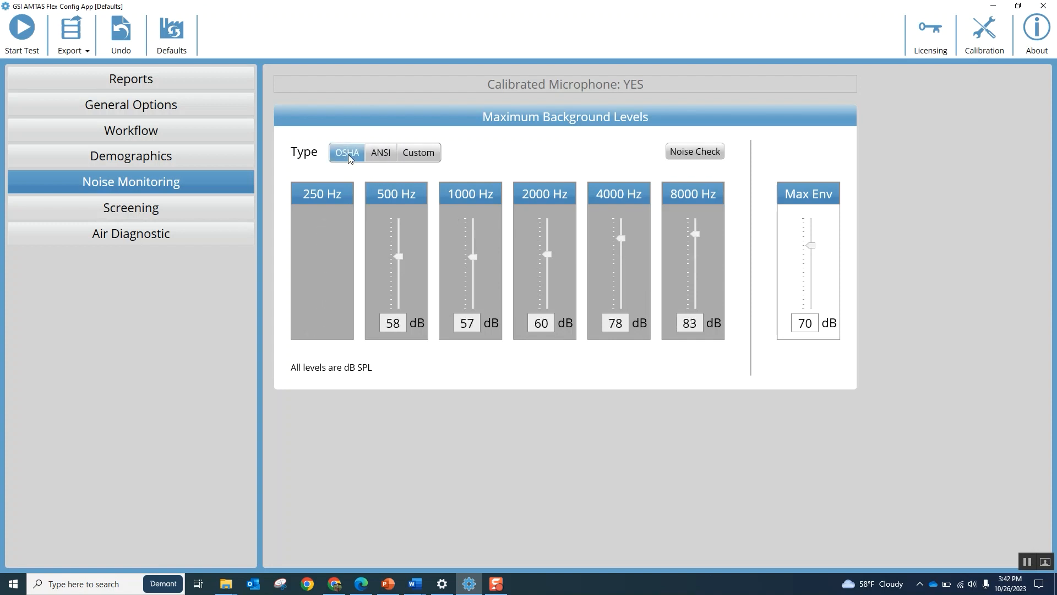
{"action": "left_click", "coordinate": [382, 157]}
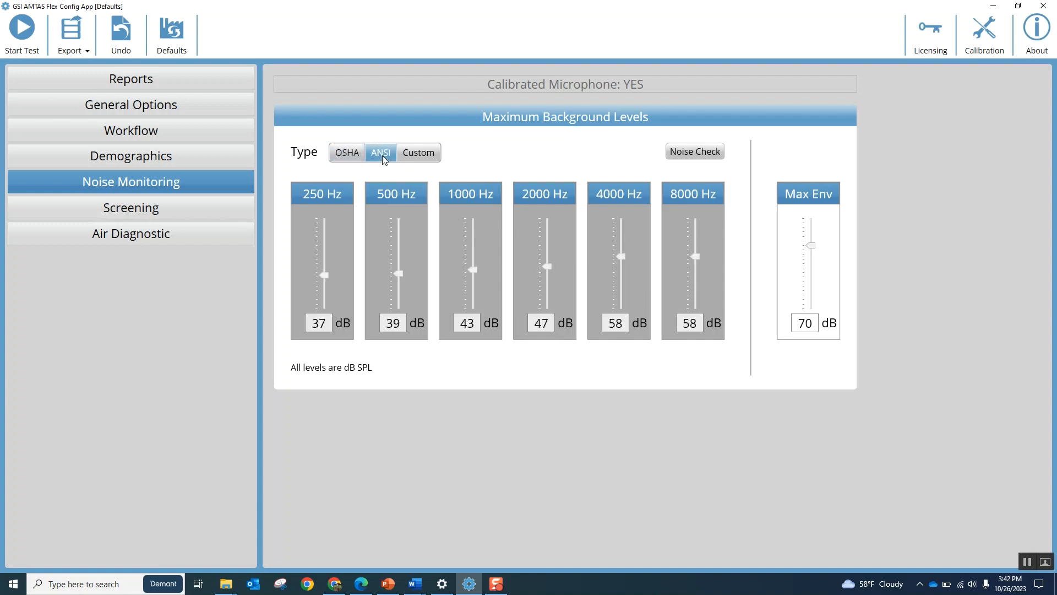
Try the Custom type for the maximum background levels, set it to OSHA, and view the Screening test criteria.
{"action": "left_click", "coordinate": [434, 153]}
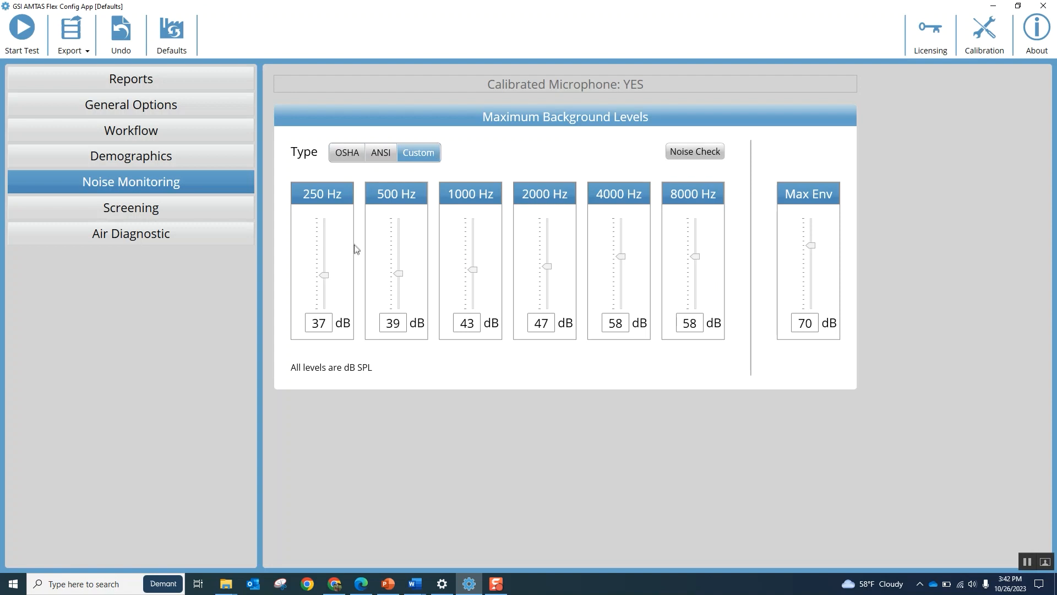
{"action": "left_click", "coordinate": [350, 156]}
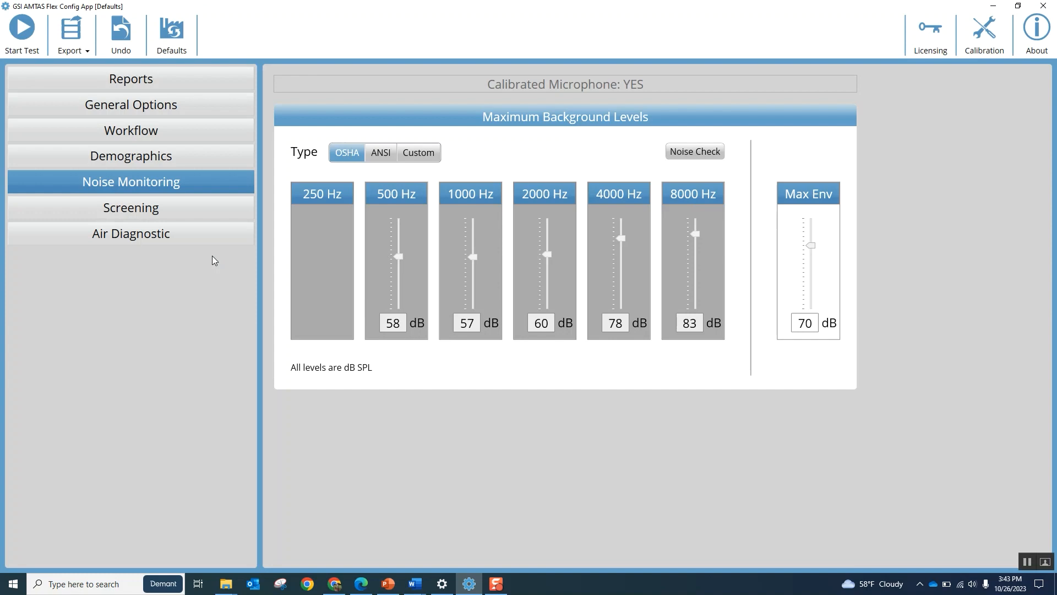
{"action": "left_click", "coordinate": [166, 212]}
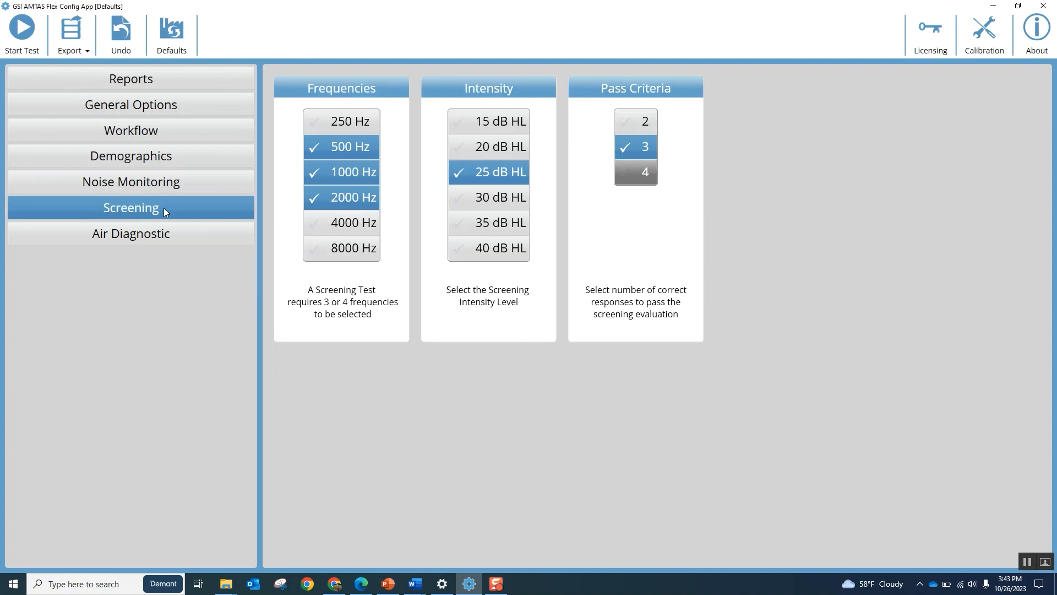
In the Air Diagnostic settings, deselect the 250 Hz octave and toggle 500, 1000 and 2000 Hz off and back on.
{"action": "left_click", "coordinate": [162, 238]}
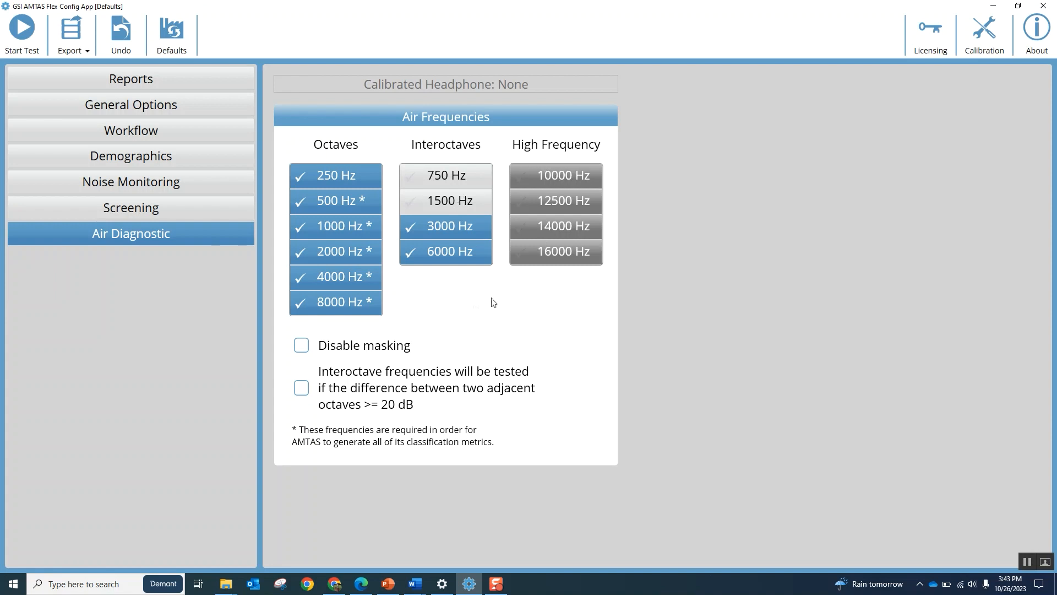
{"action": "left_click", "coordinate": [338, 182]}
{"action": "left_click", "coordinate": [363, 200]}
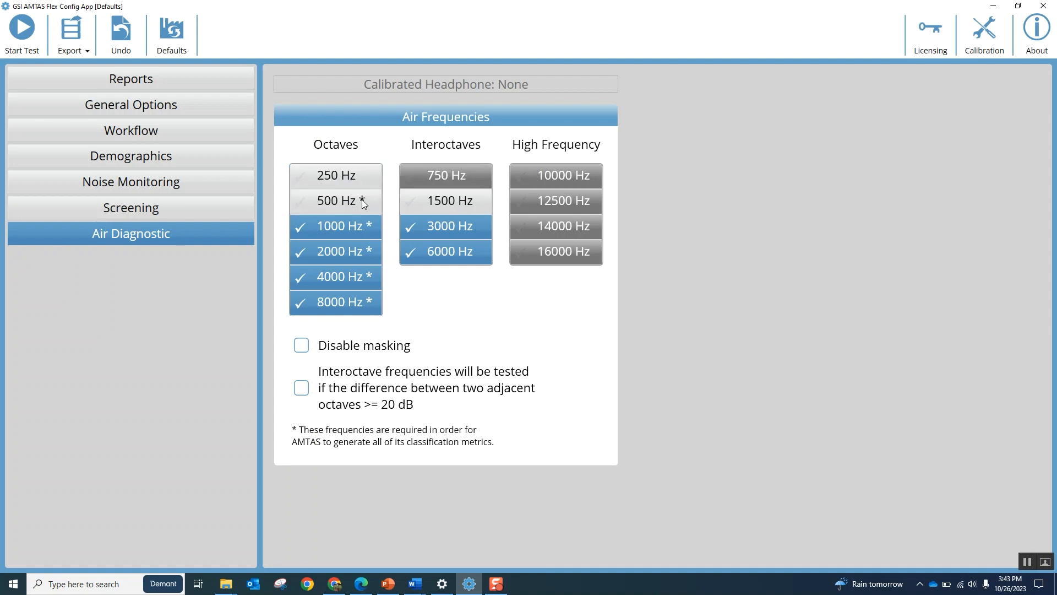
{"action": "left_click", "coordinate": [361, 226]}
{"action": "left_click", "coordinate": [358, 249]}
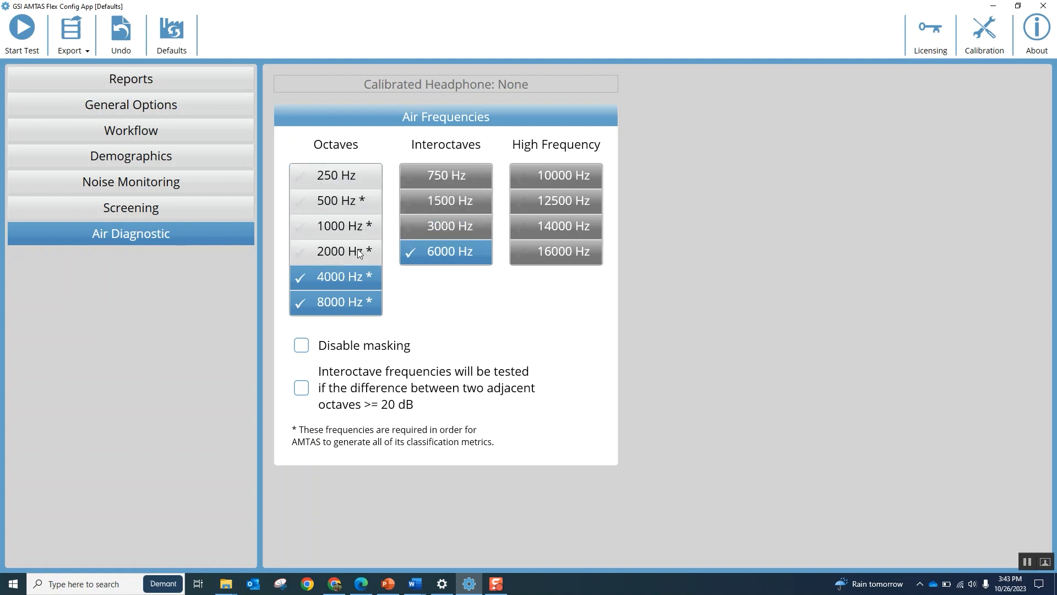
{"action": "left_click", "coordinate": [358, 256]}
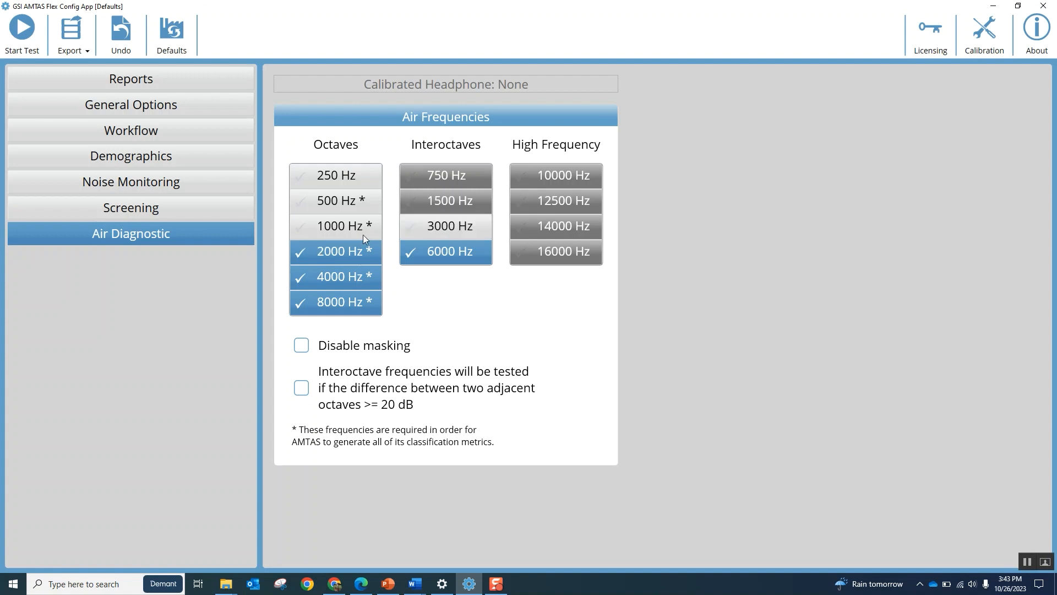
{"action": "left_click", "coordinate": [362, 235]}
{"action": "left_click", "coordinate": [361, 191]}
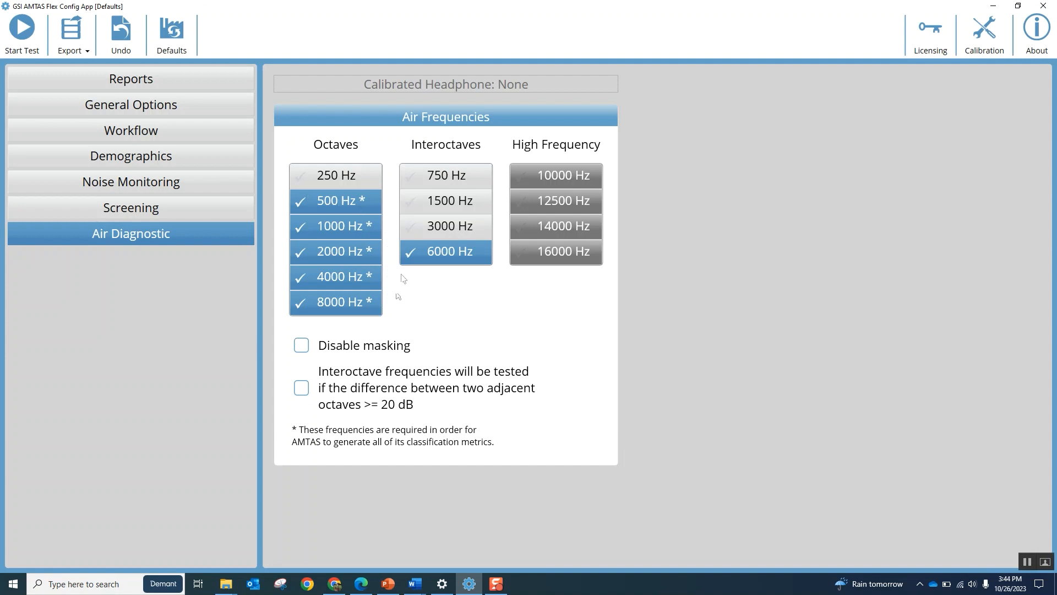
Toggle the required 500 Hz and 1000 Hz octaves off and back on in the air frequencies.
{"action": "left_click", "coordinate": [350, 200]}
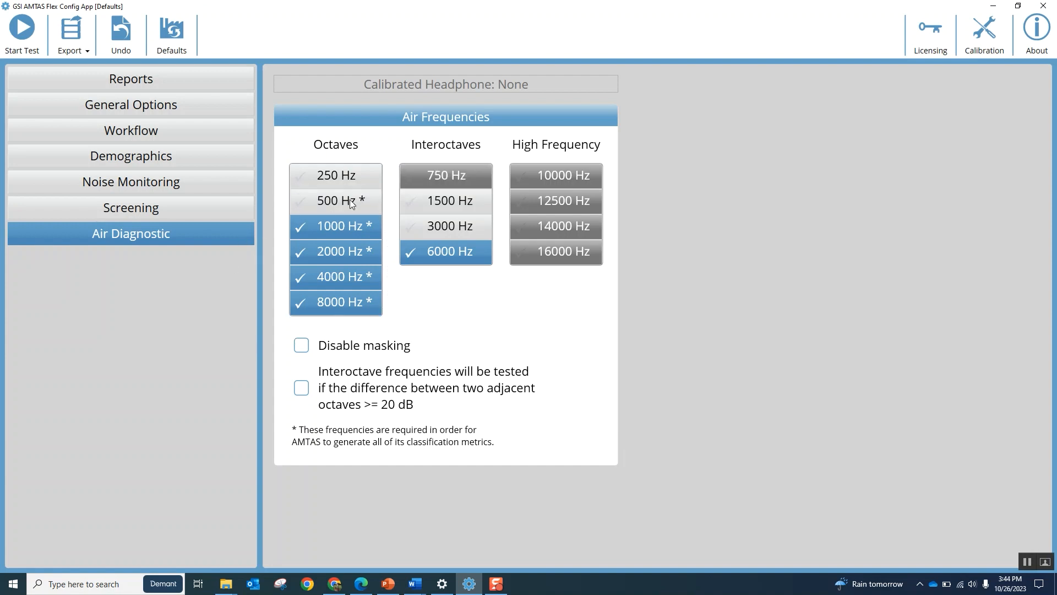
{"action": "left_click", "coordinate": [353, 229]}
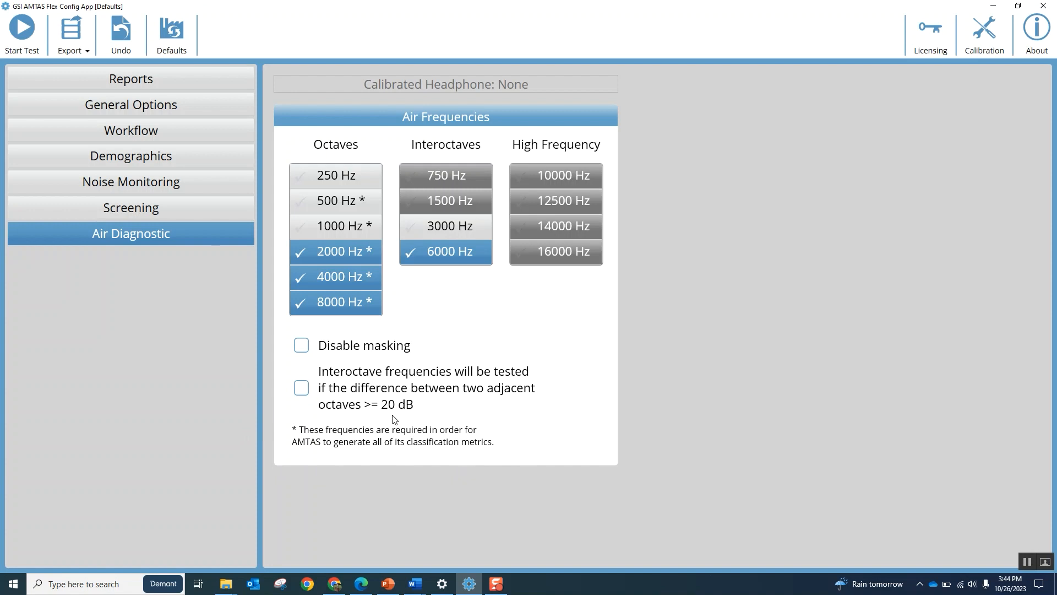
{"action": "left_click", "coordinate": [357, 230]}
{"action": "left_click", "coordinate": [362, 204]}
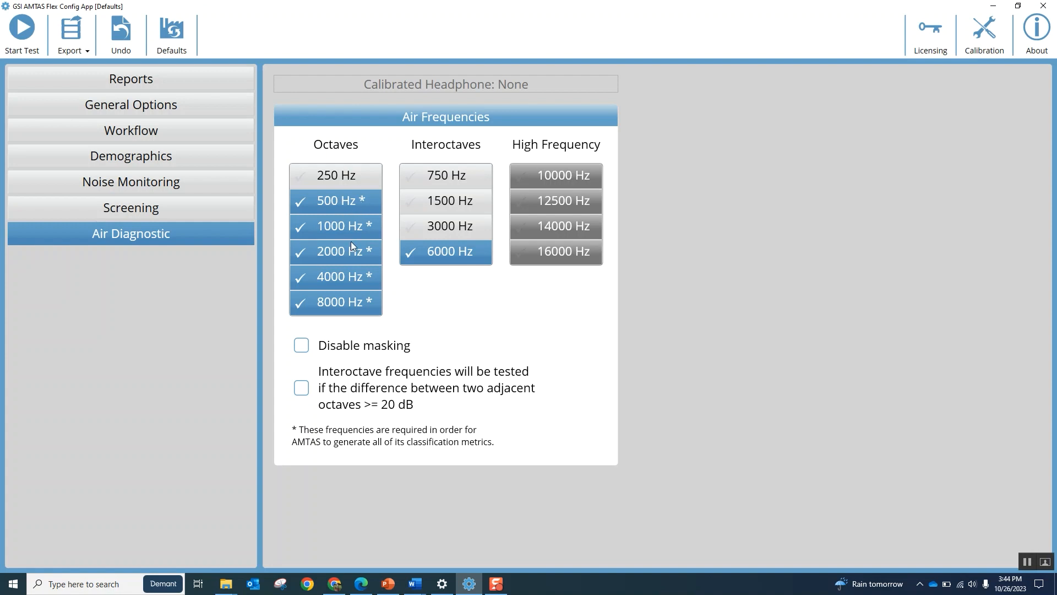
Include the 3000 Hz interoctave, switch 1500 Hz on and back off, and toggle the 500 Hz octave off and on.
{"action": "left_click", "coordinate": [433, 203]}
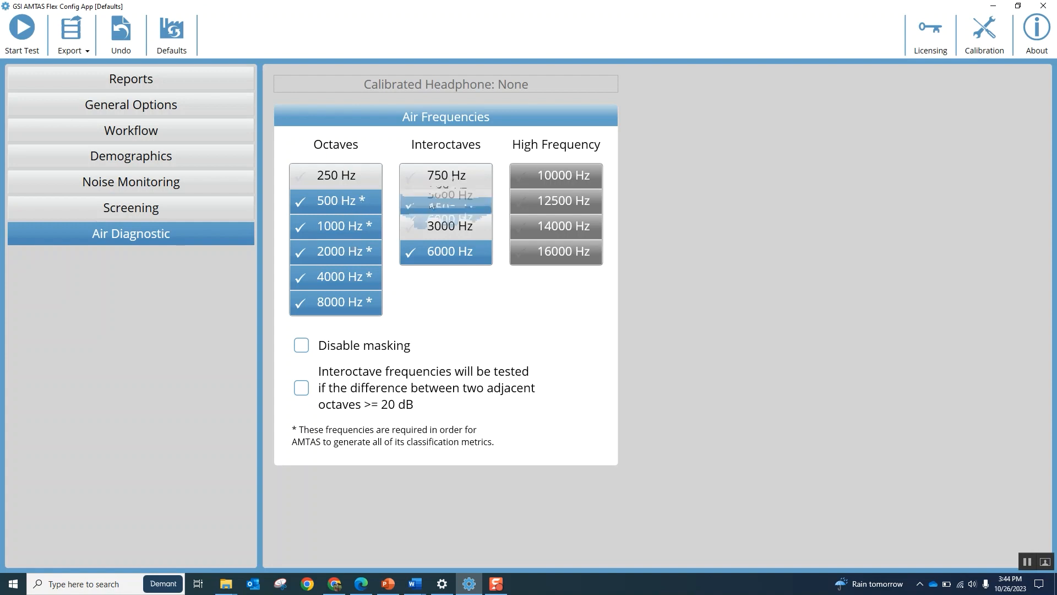
{"action": "left_click", "coordinate": [432, 226]}
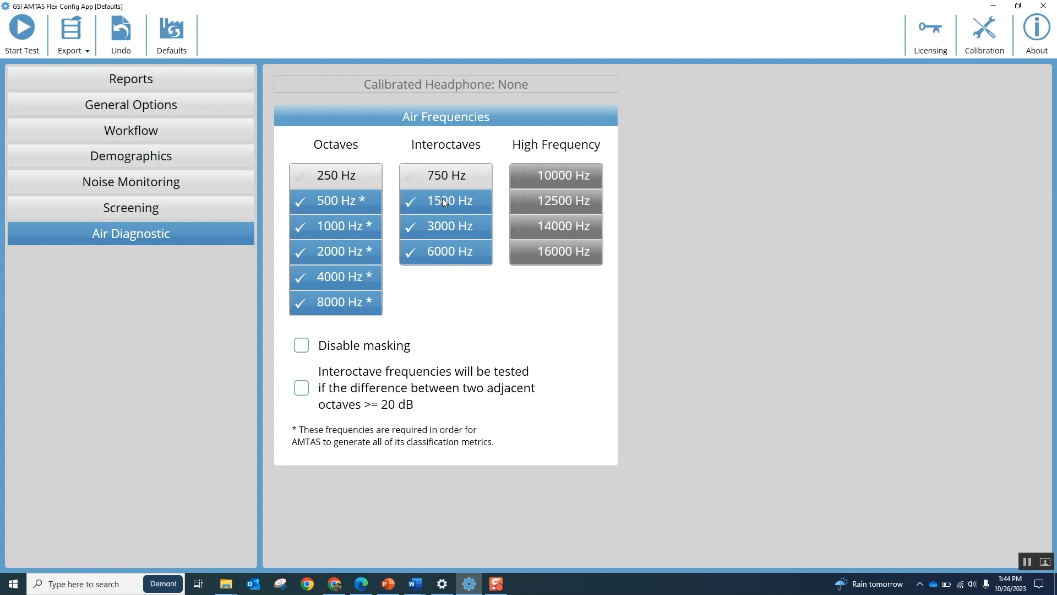
{"action": "left_click", "coordinate": [361, 196]}
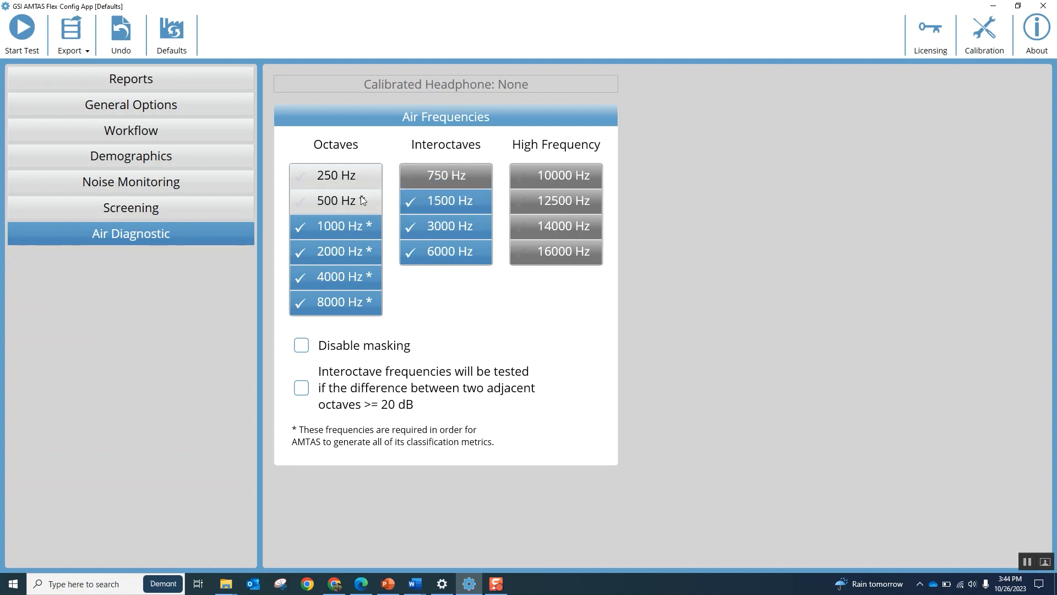
{"action": "left_click", "coordinate": [438, 202]}
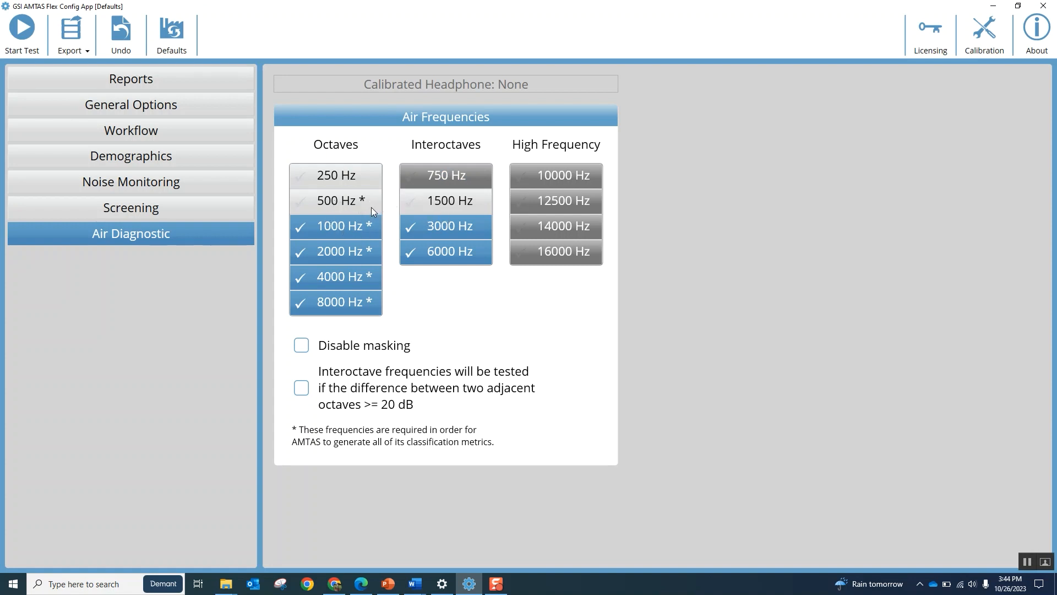
{"action": "left_click", "coordinate": [346, 206]}
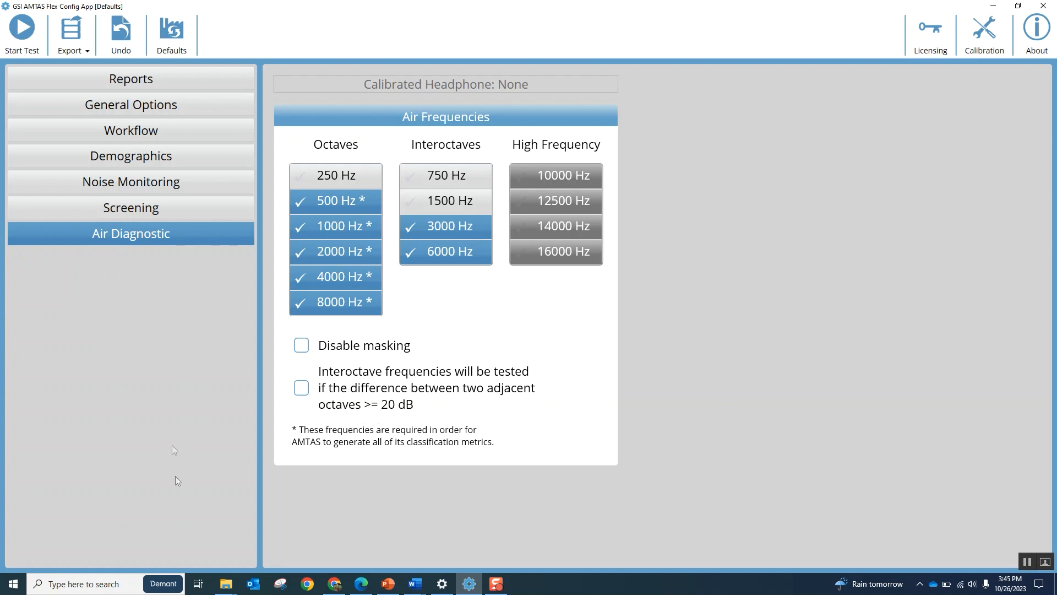
In the Screening settings, add 4000 Hz to the test frequencies and set the intensity to 35 dB HL.
{"action": "mouse_move", "coordinate": [226, 583]}
{"action": "left_click", "coordinate": [137, 207]}
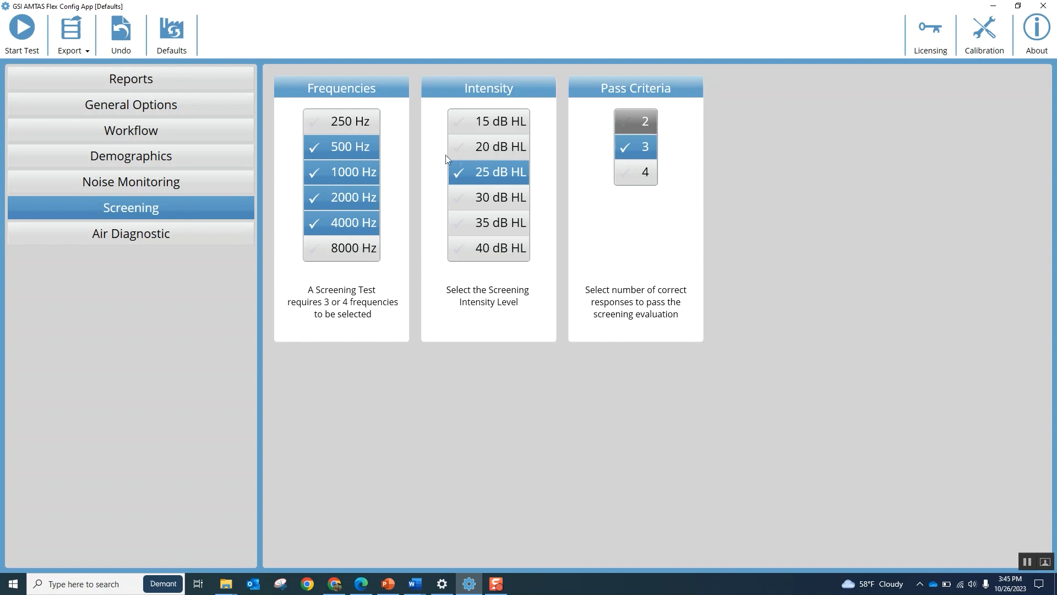
{"action": "left_click", "coordinate": [477, 204]}
{"action": "left_click", "coordinate": [481, 229]}
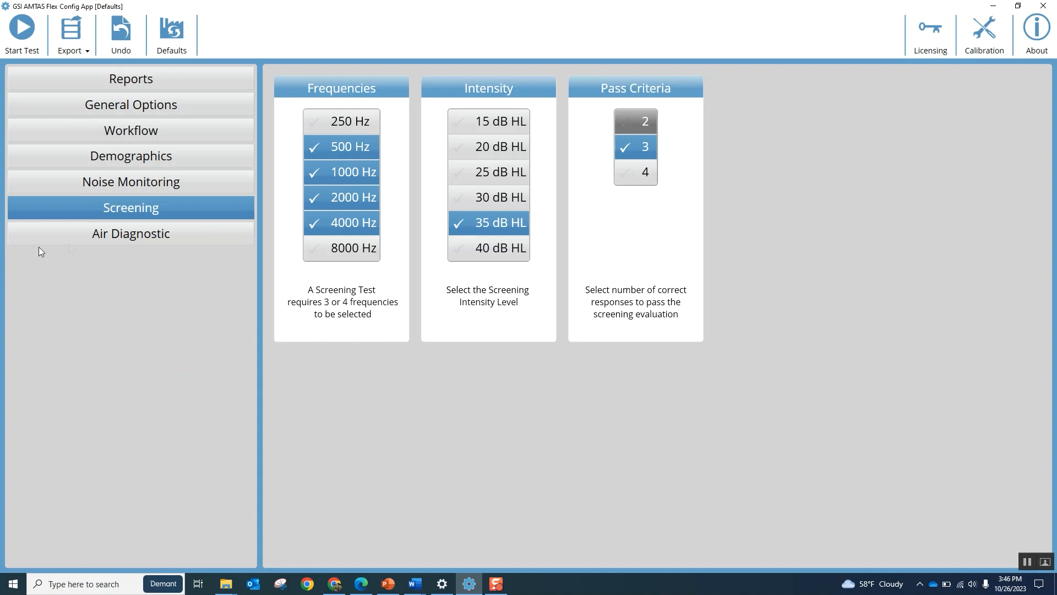
Look over the Air Diagnostic settings and the saved reports, and start a test, continuing to the Welcome screen.
{"action": "left_click", "coordinate": [132, 240]}
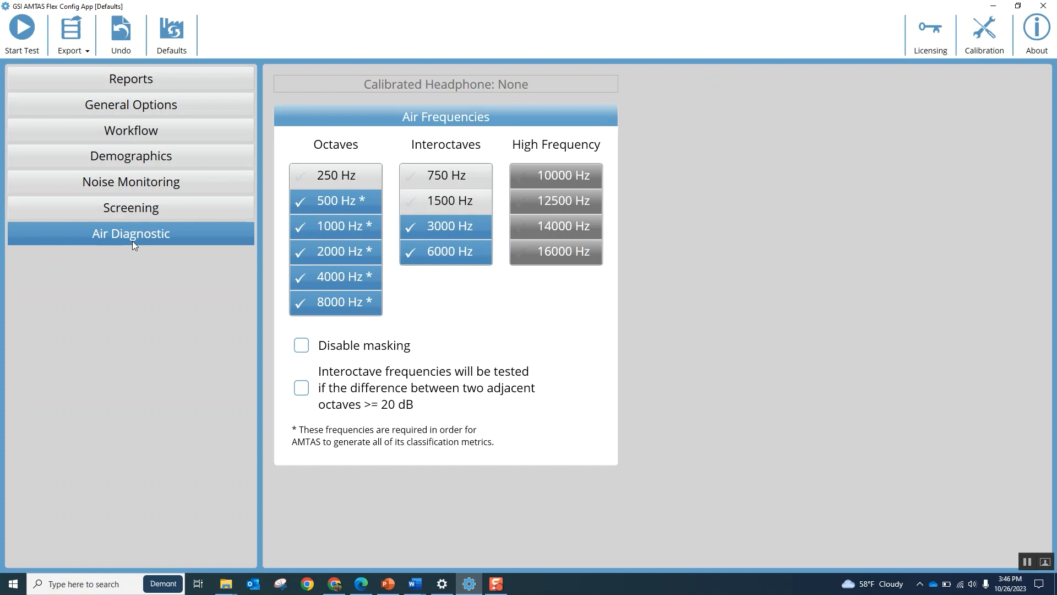
{"action": "left_click", "coordinate": [169, 82]}
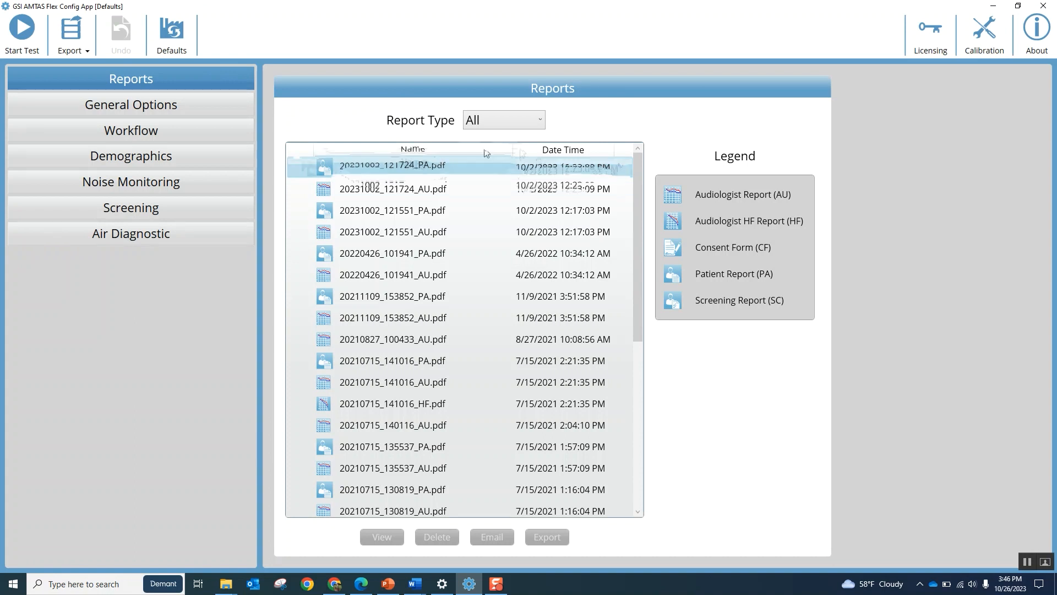
{"action": "left_click", "coordinate": [21, 33]}
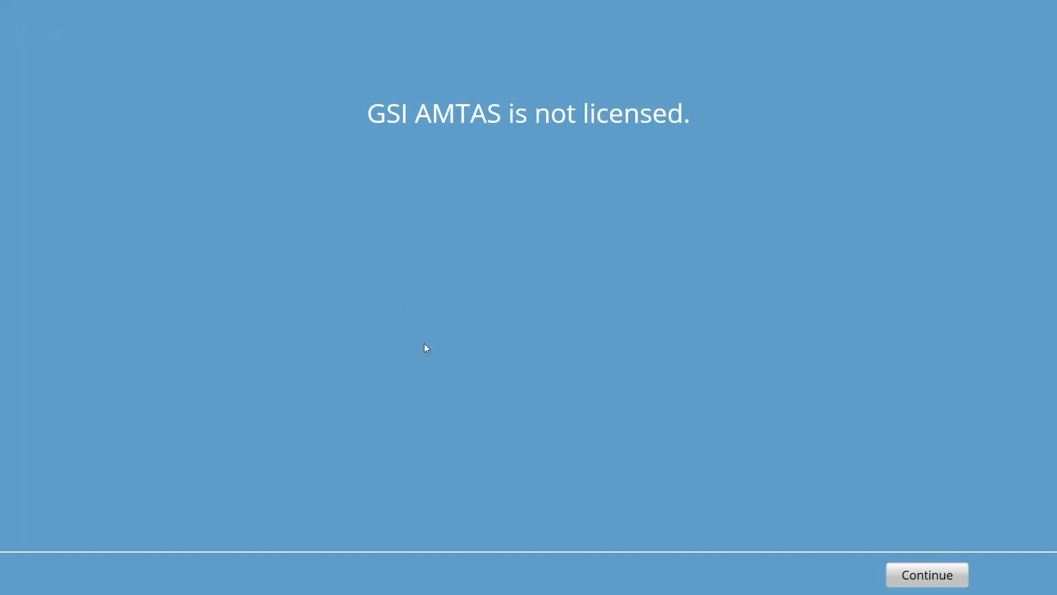
{"action": "left_click", "coordinate": [914, 574]}
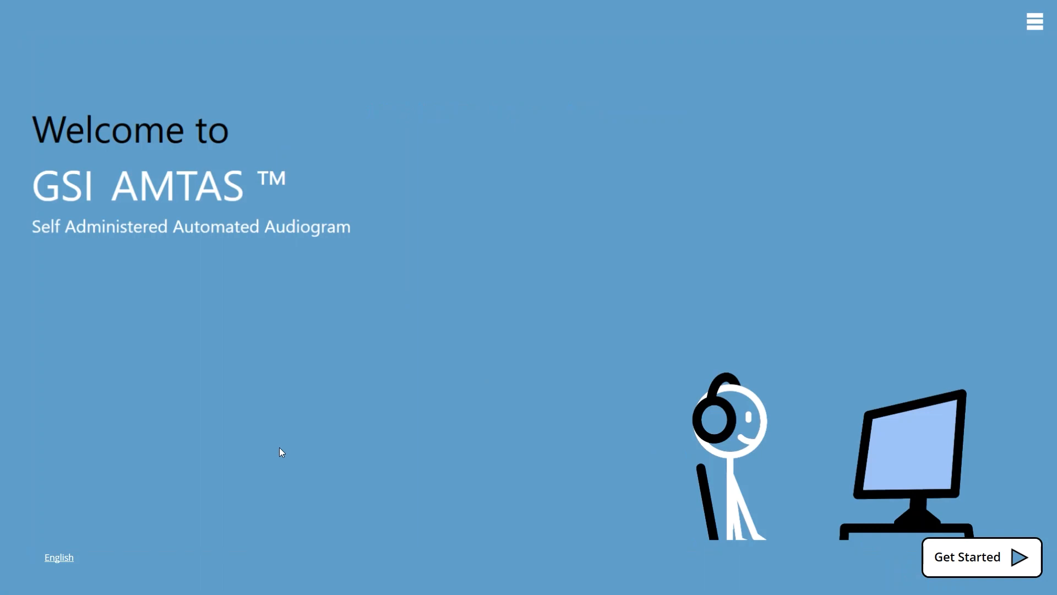
View the available test languages on the Welcome screen, keep English, and open the session settings.
{"action": "left_click", "coordinate": [62, 557]}
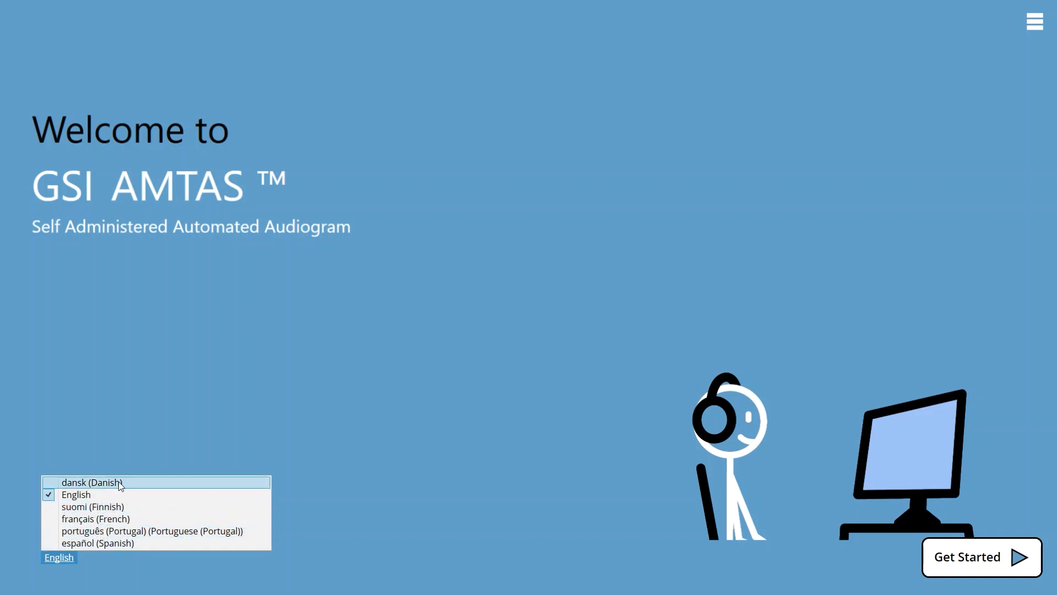
{"action": "left_click", "coordinate": [249, 388]}
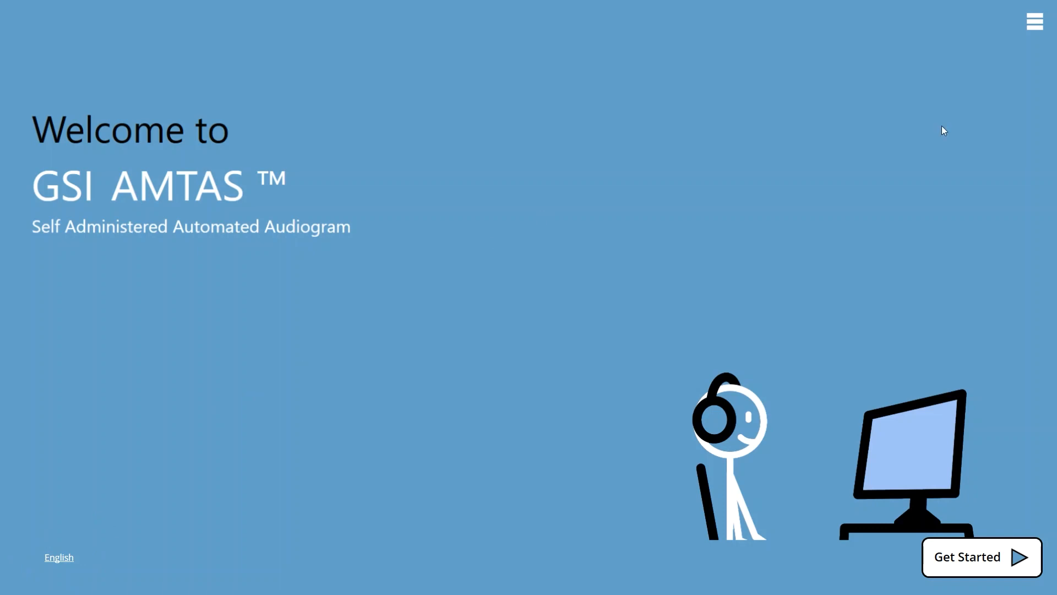
{"action": "left_click", "coordinate": [1036, 28]}
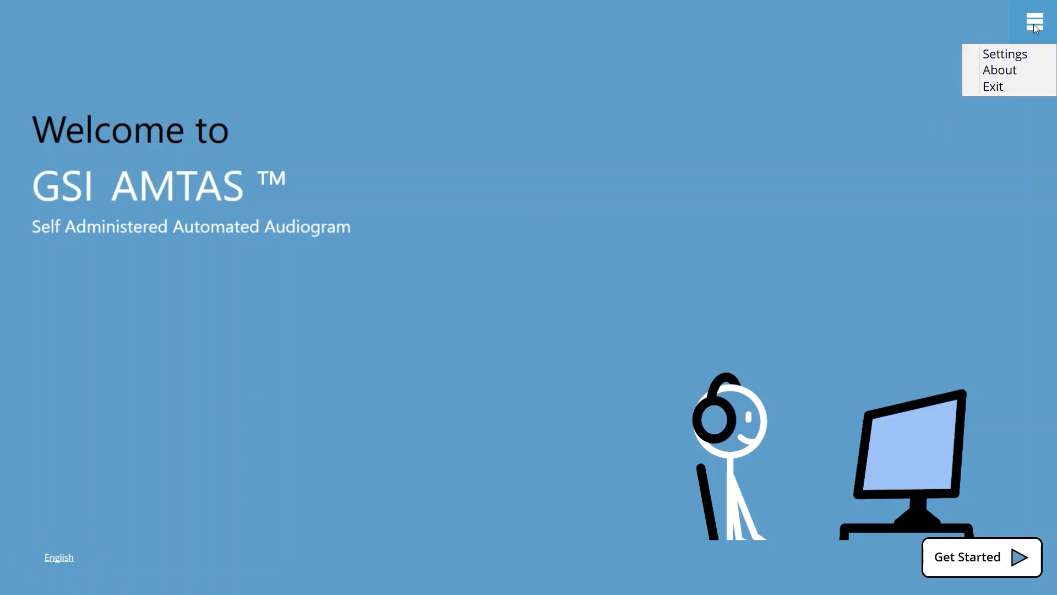
{"action": "left_click", "coordinate": [1025, 59]}
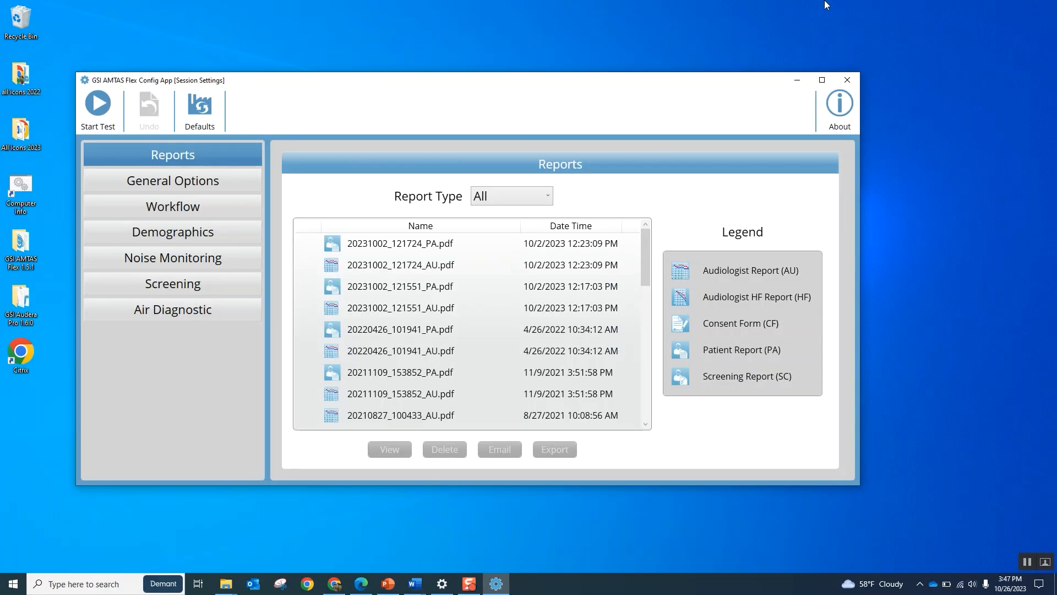
Review which General Options, Workflow, Demographics, Noise Monitoring, Screening and Air Diagnostic settings can be changed for the session.
{"action": "left_click", "coordinate": [210, 175]}
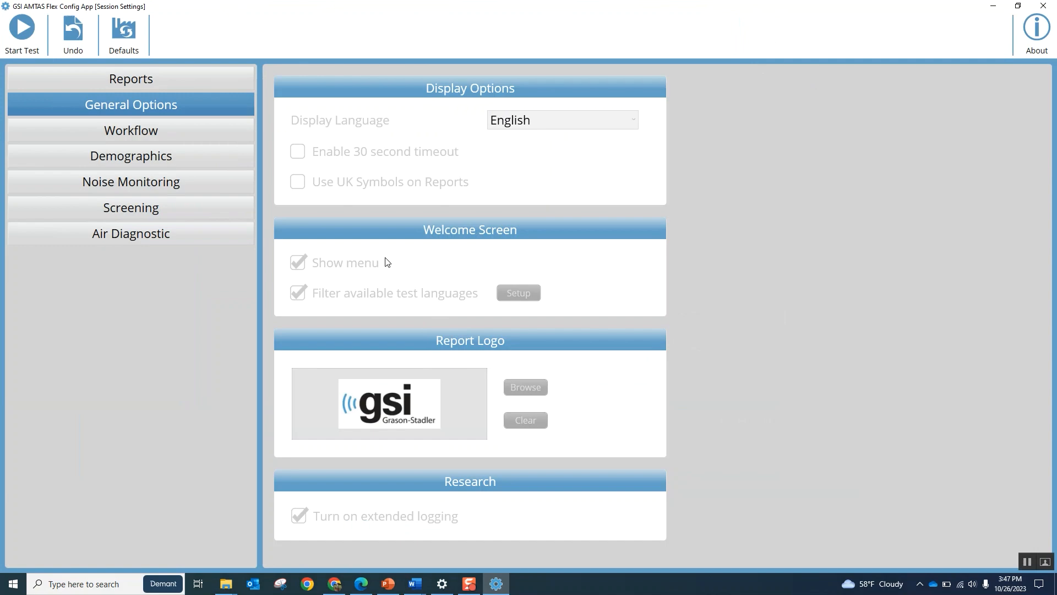
{"action": "left_click", "coordinate": [170, 133]}
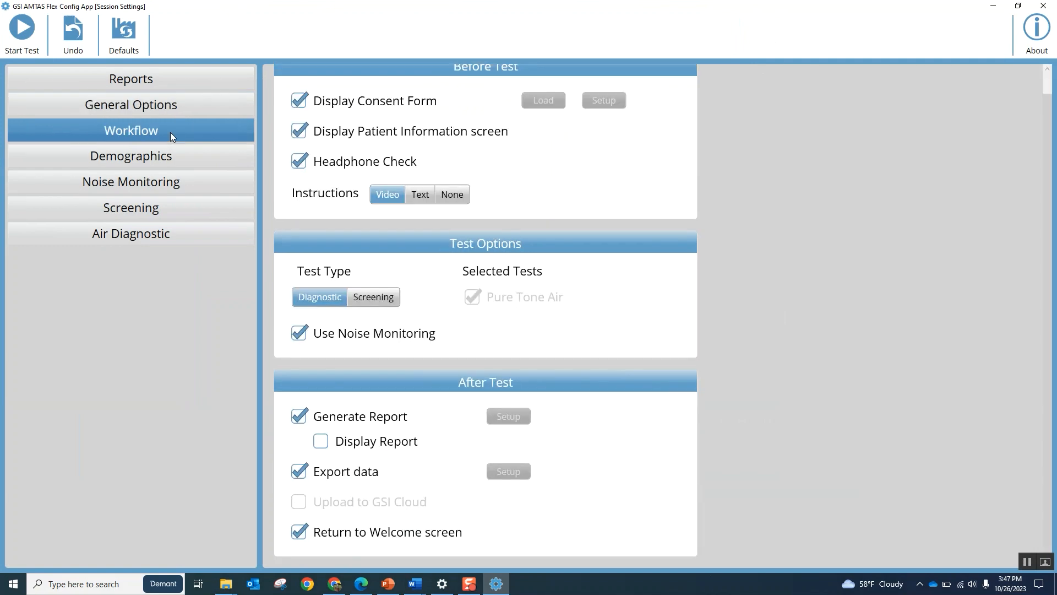
{"action": "left_click", "coordinate": [170, 158]}
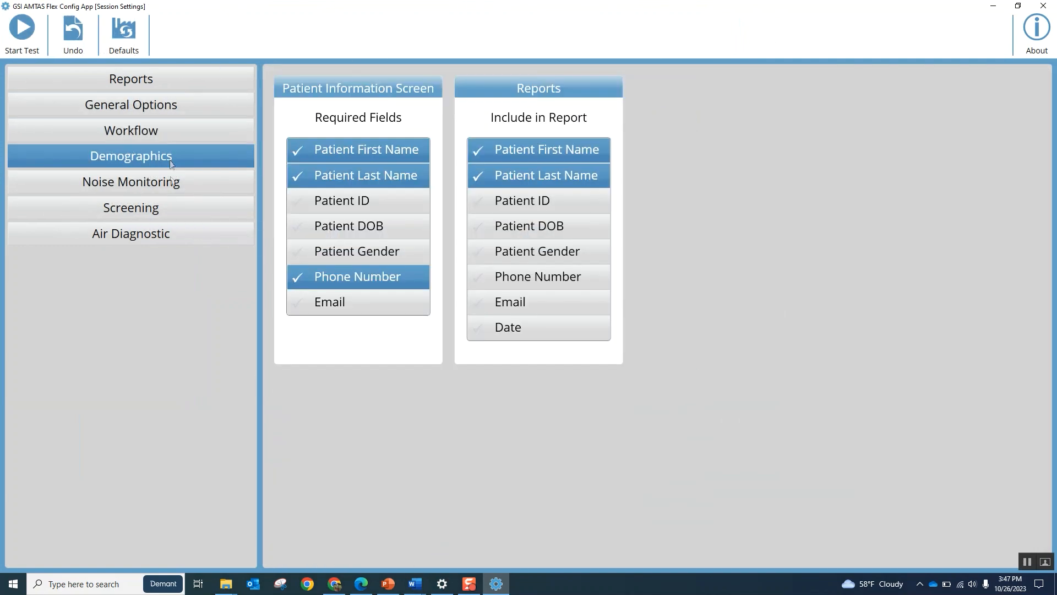
{"action": "left_click", "coordinate": [172, 187]}
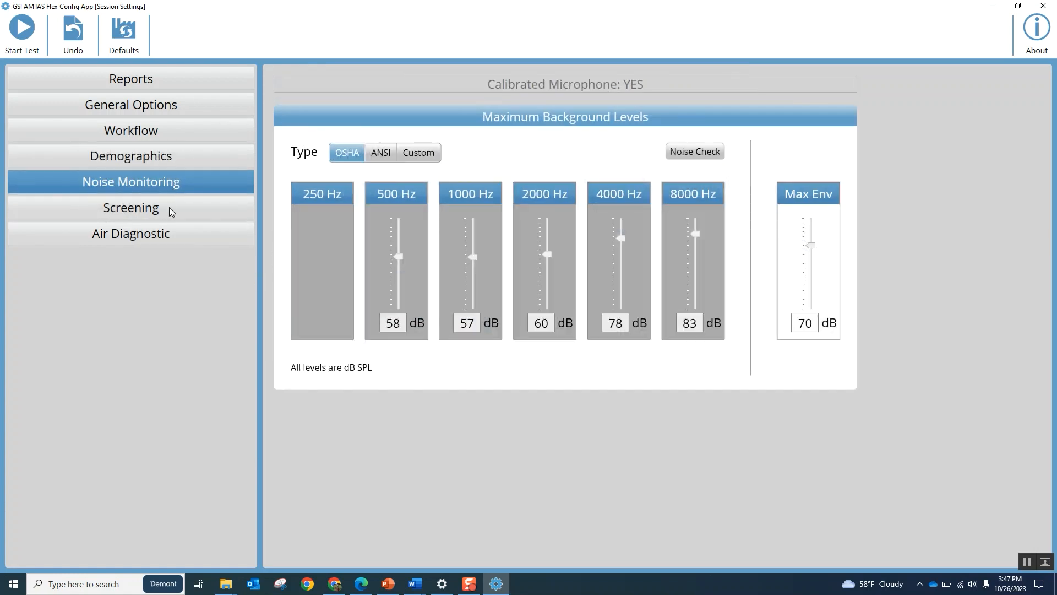
{"action": "left_click", "coordinate": [169, 208]}
{"action": "left_click", "coordinate": [170, 233]}
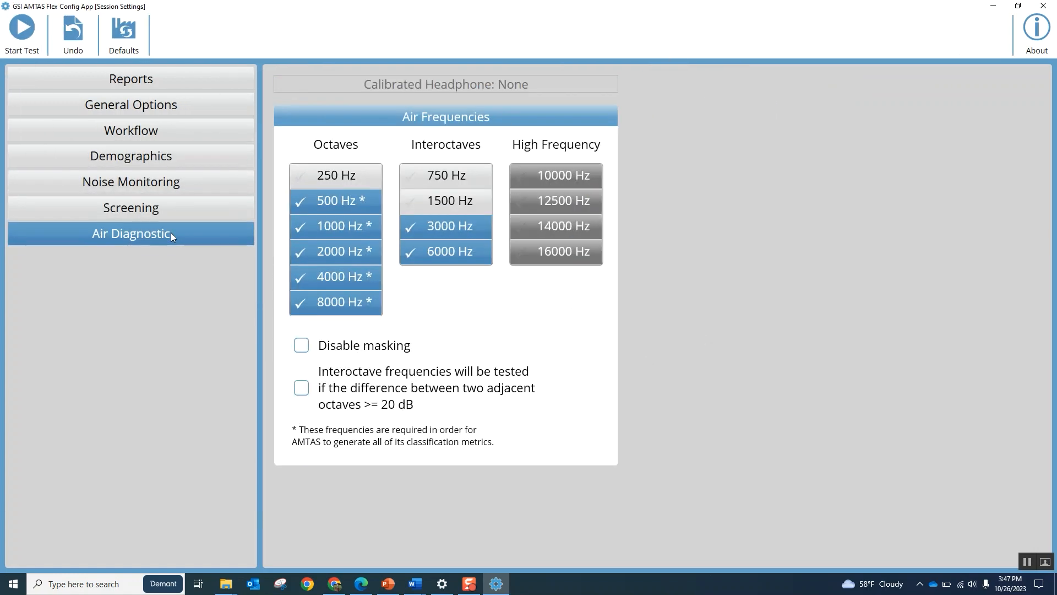
{"action": "left_click", "coordinate": [173, 132]}
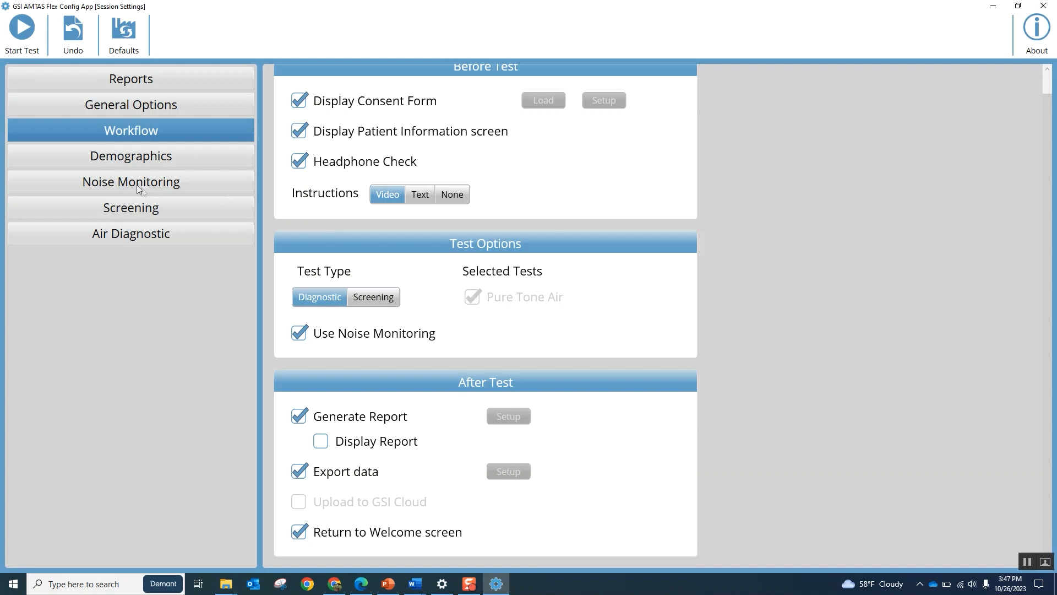
Deselect the 500 and 8000 Hz octaves and the 3000 and 6000 Hz interoctaves for the session's air diagnostic test, and close the settings.
{"action": "left_click", "coordinate": [147, 223]}
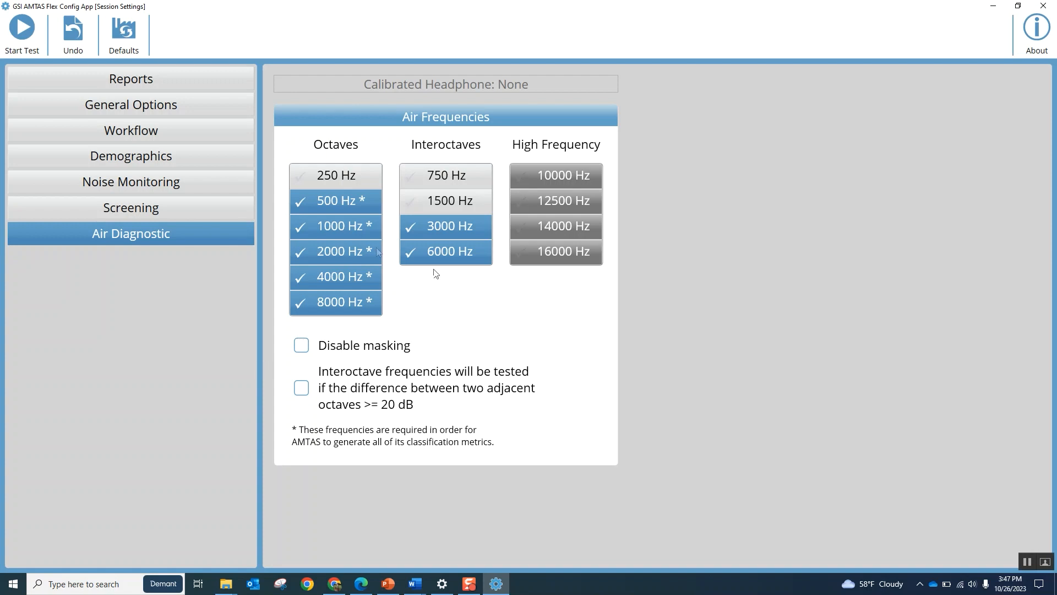
{"action": "left_click", "coordinate": [346, 205]}
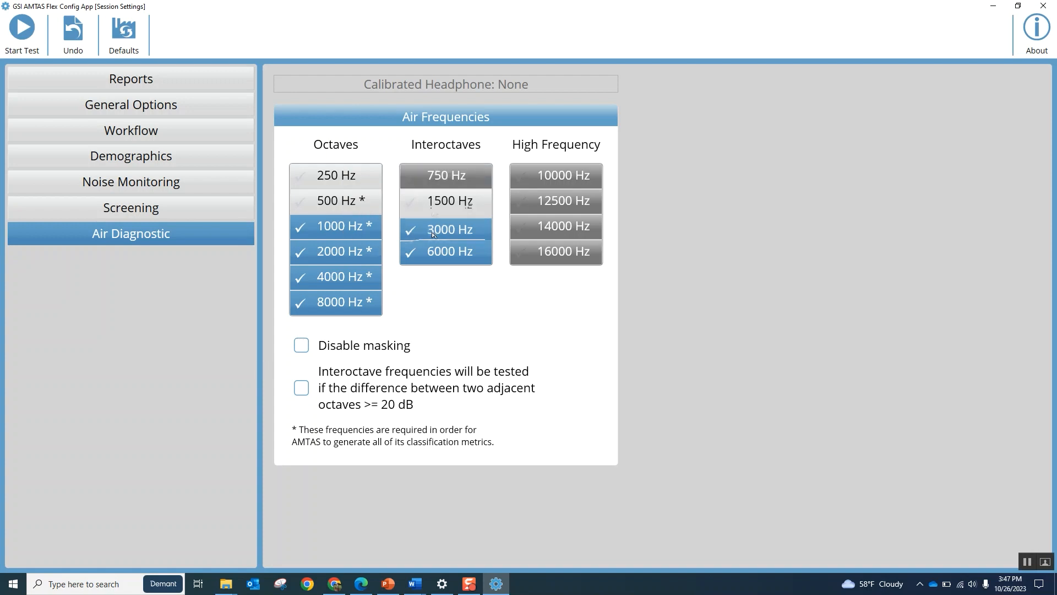
{"action": "left_click", "coordinate": [468, 227]}
{"action": "left_click", "coordinate": [442, 254]}
{"action": "left_click", "coordinate": [343, 303]}
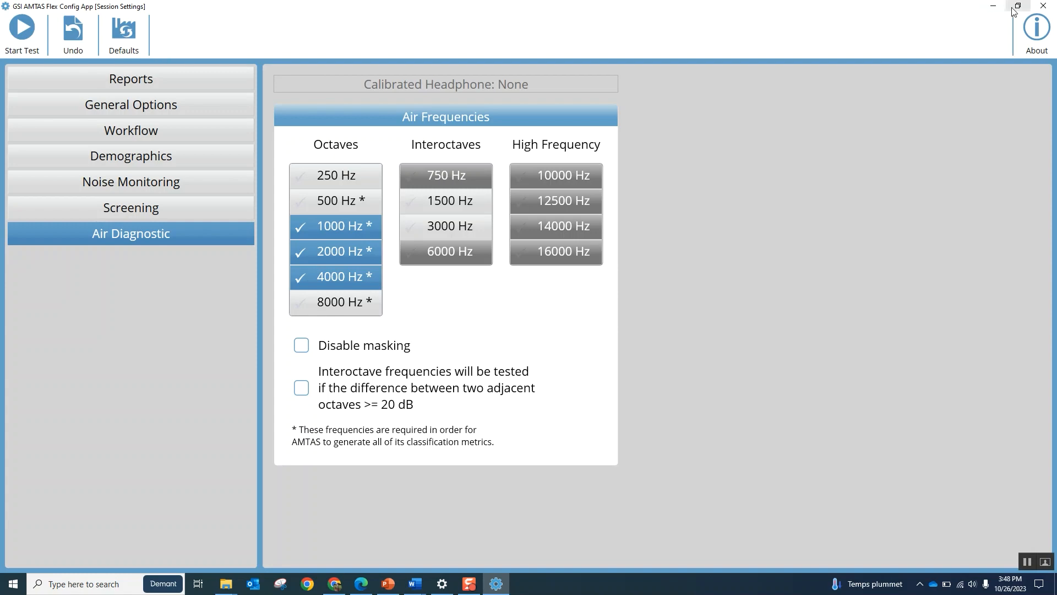
{"action": "left_click", "coordinate": [1043, 6]}
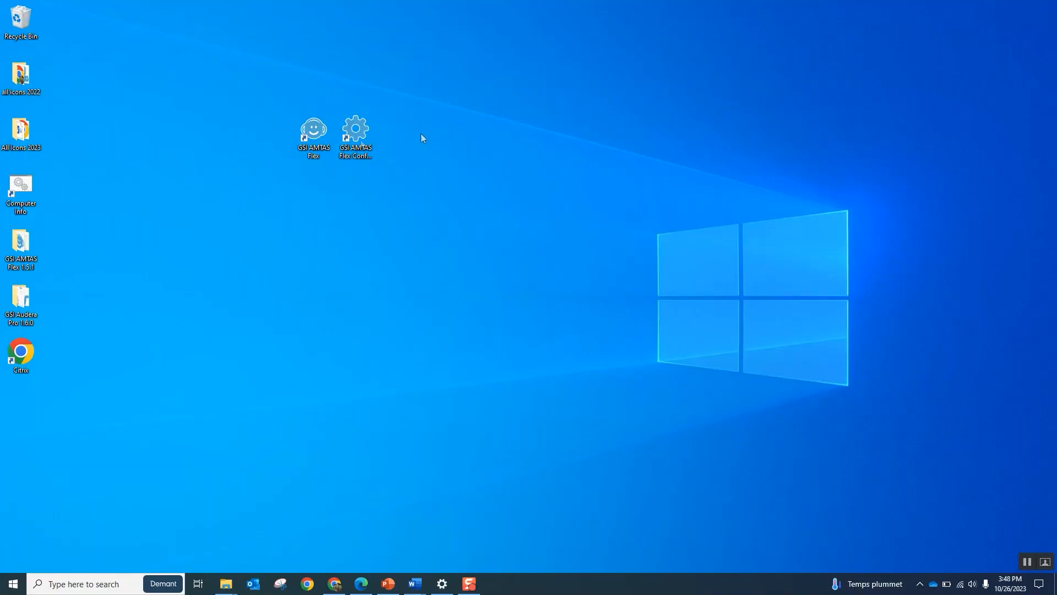